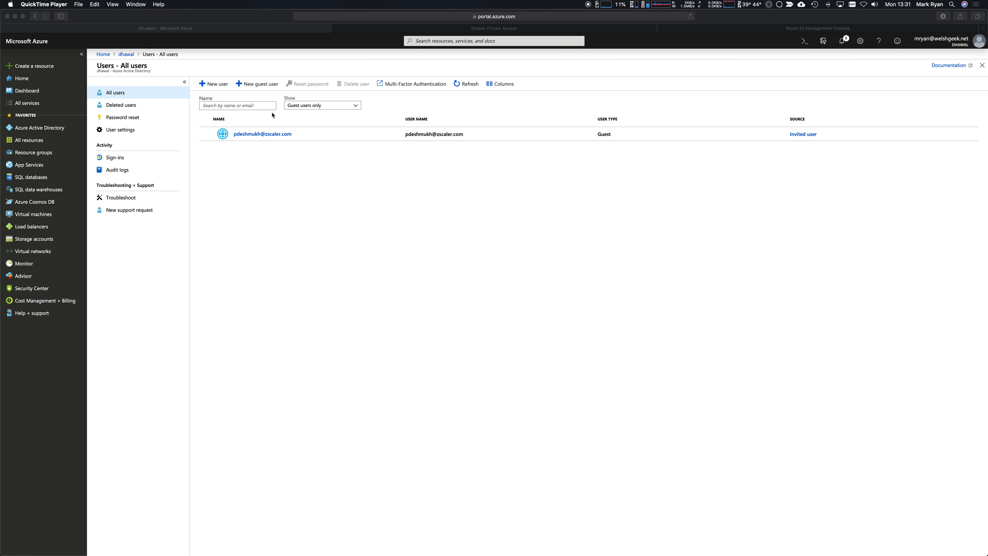
Invite the guest's e-mail address with the message 'Hi, please click enrol and accept this invite'.
click(272, 97)
click(258, 85)
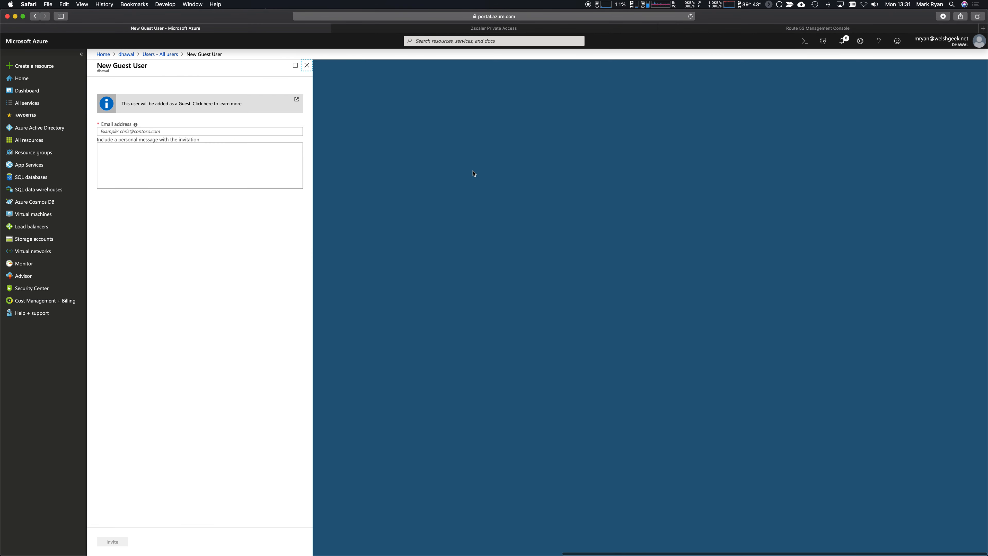
click(264, 132)
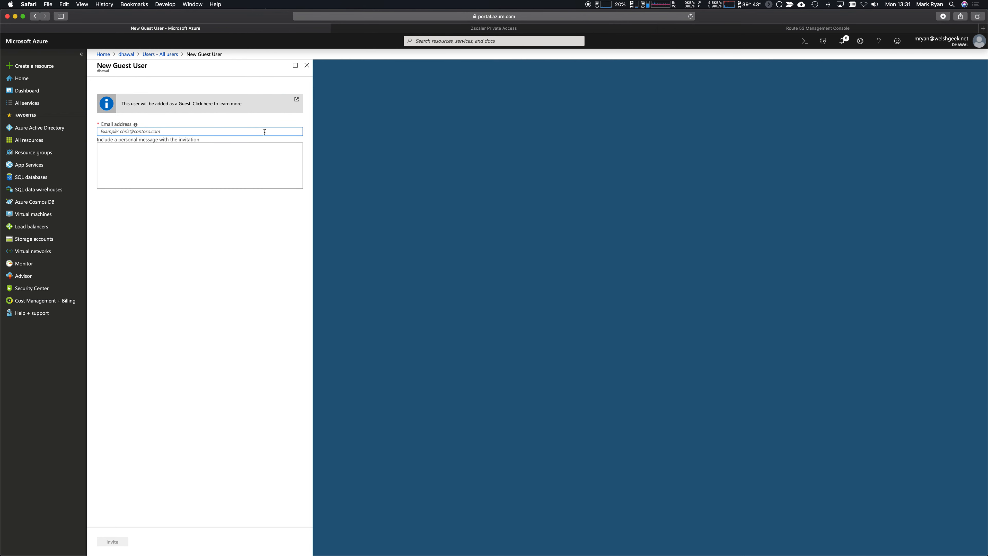
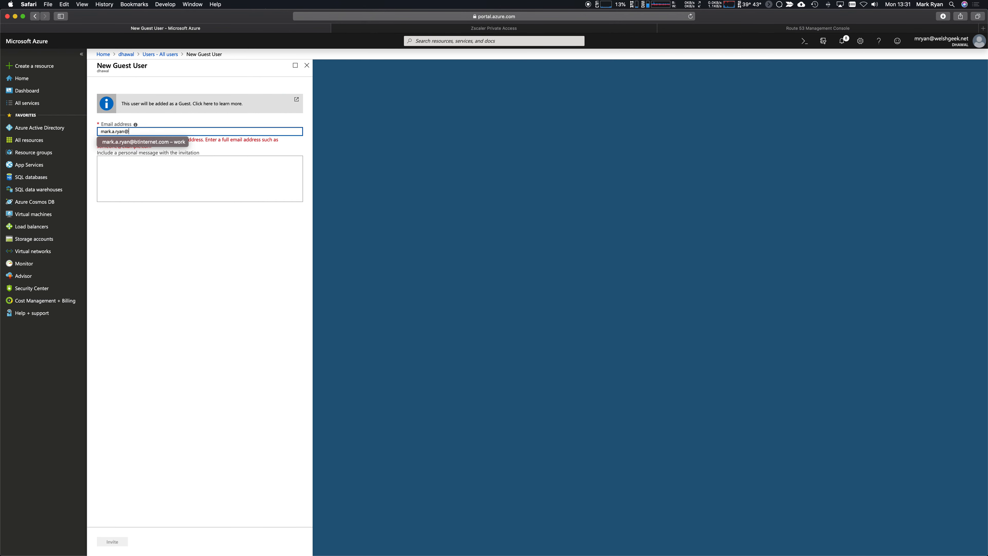
key(Tab)
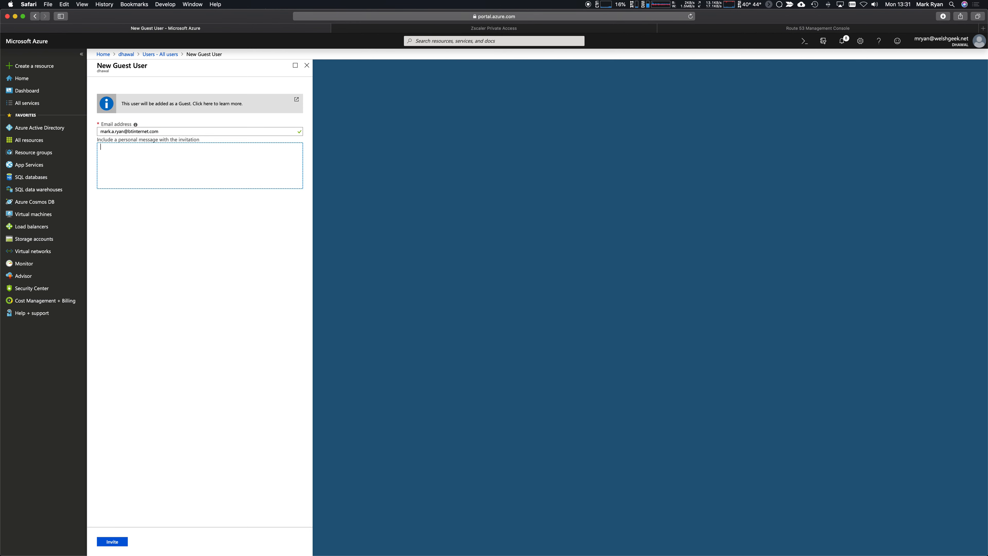
text(Hi, please click enrol and accept this invite.)
click(112, 541)
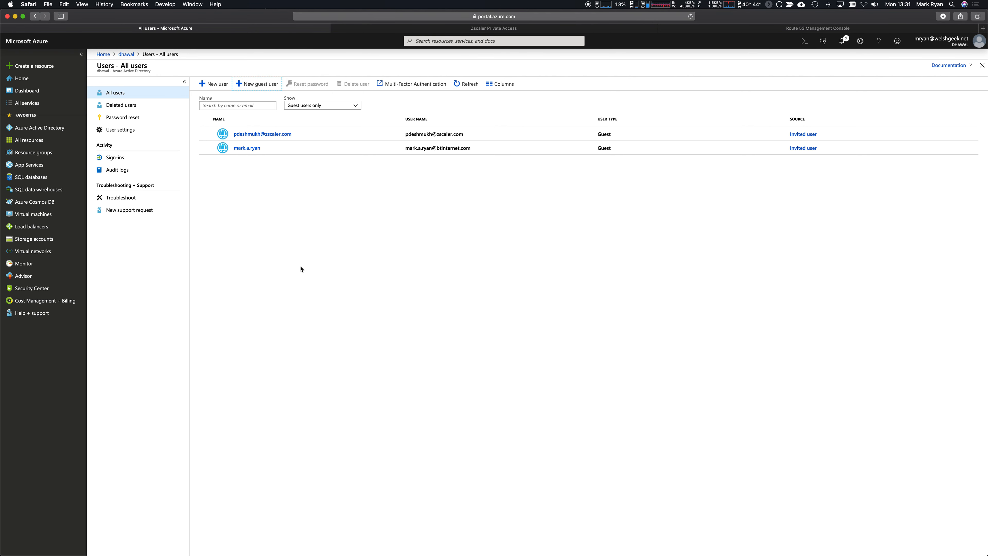
Open the Zscaler Private Access (ZPA) zpabeta enterprise app's properties and SAML single sign-on page.
click(43, 132)
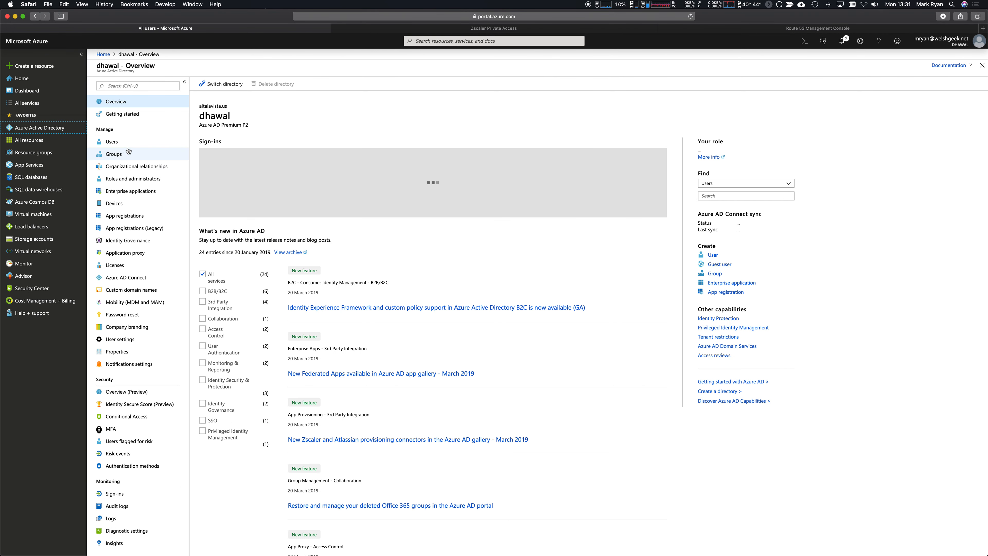
click(151, 193)
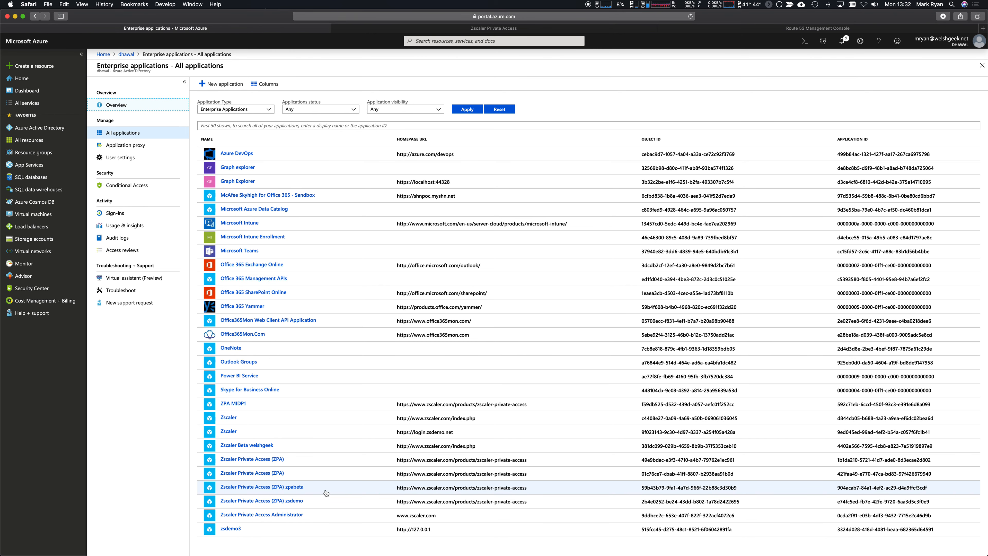
click(252, 487)
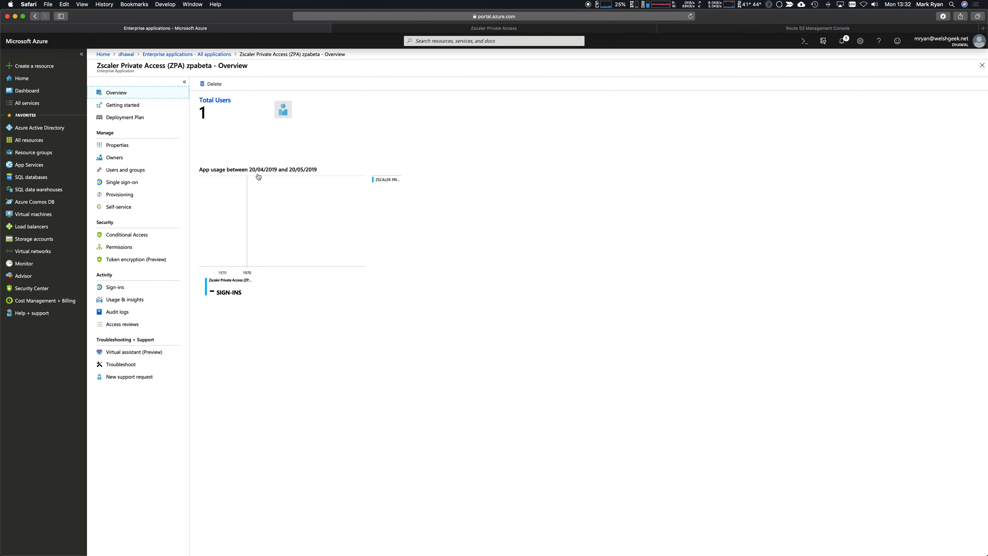
click(127, 147)
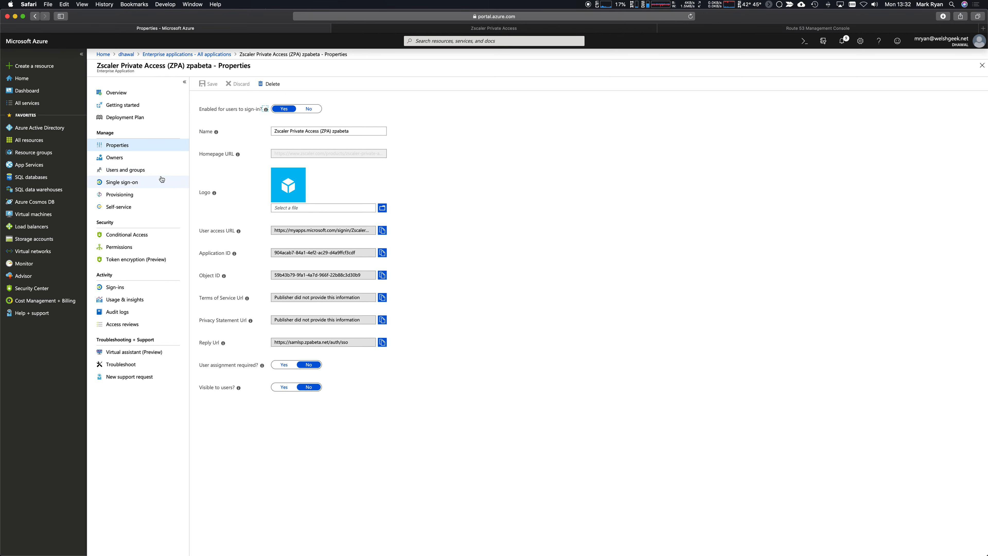
click(122, 181)
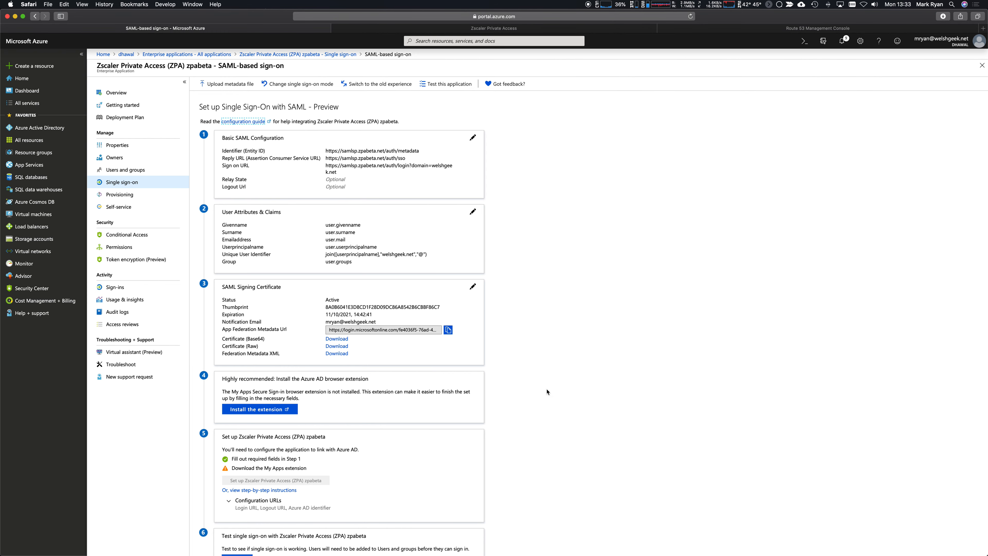
Inspect the user.givenname and unique user identifier claims, then go back to All applications.
drag(326, 226, 376, 248)
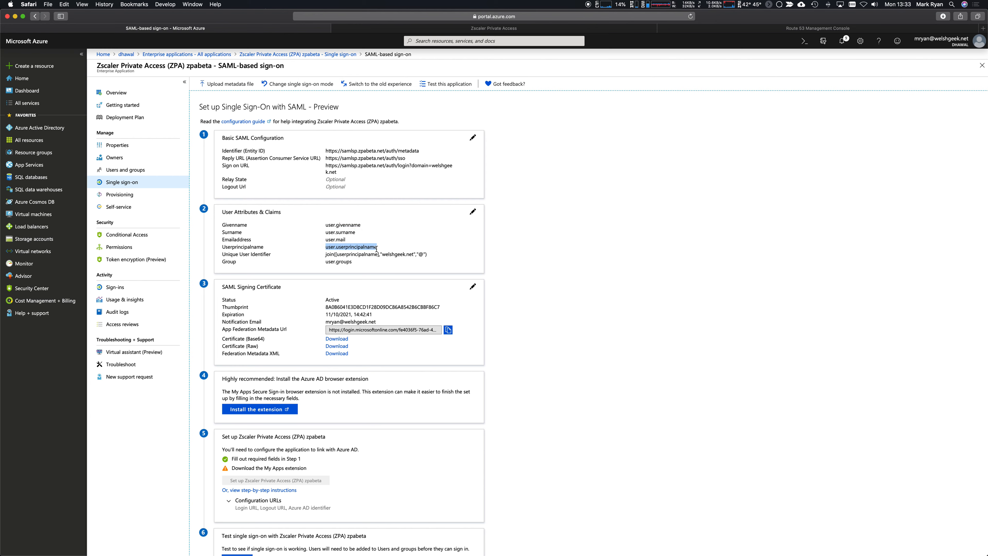
drag(337, 254, 425, 256)
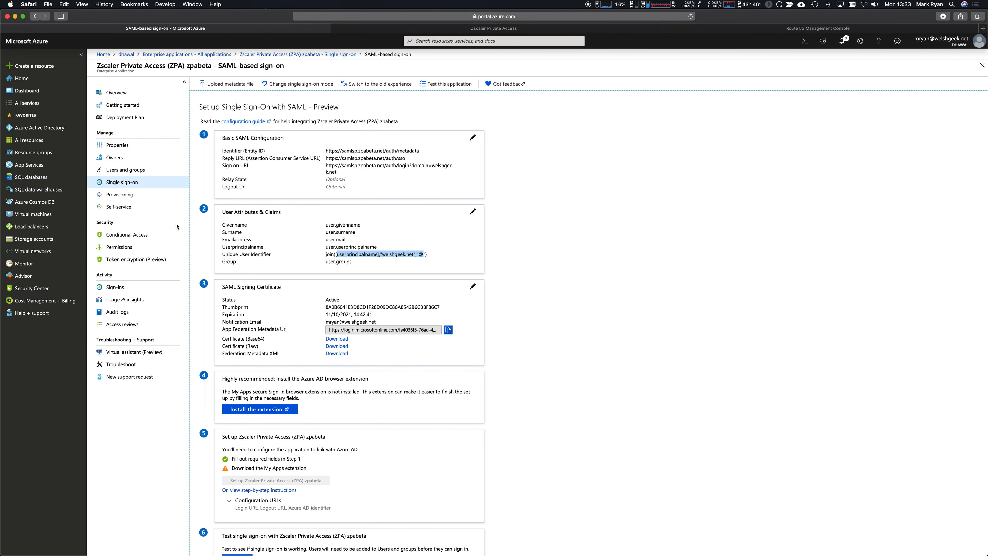
click(209, 54)
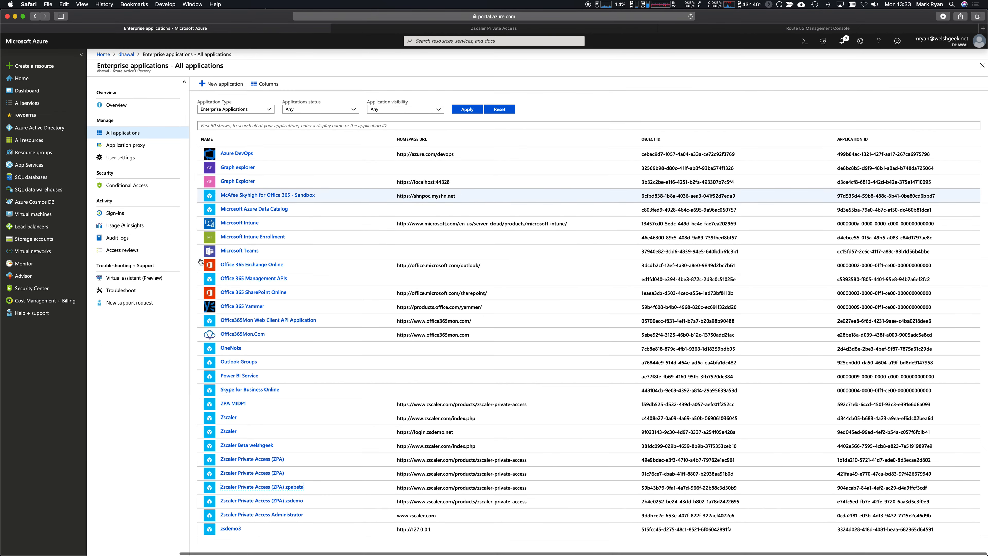
Review Zscaler Beta welshgeek's properties and single sign-on settings, then open the directory's All users list.
click(241, 446)
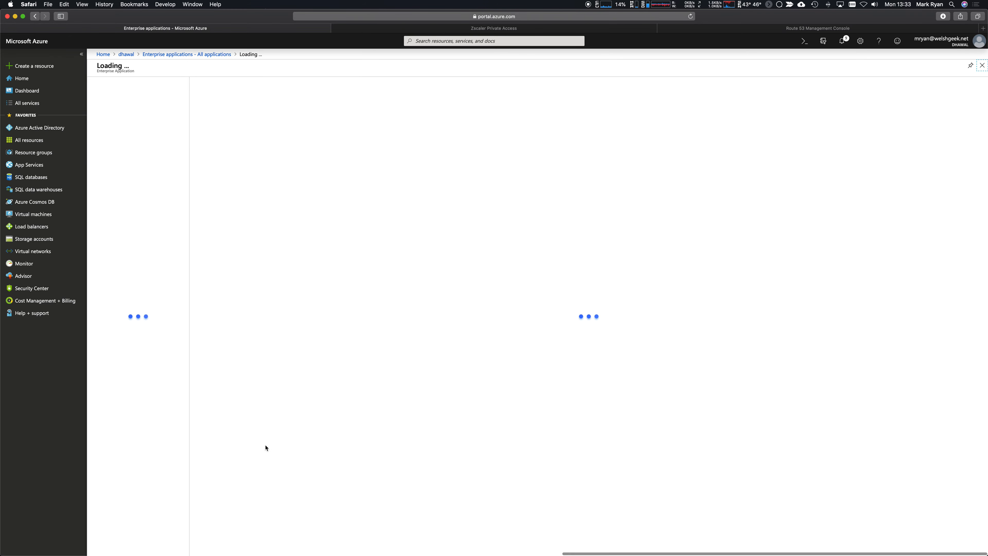
click(115, 146)
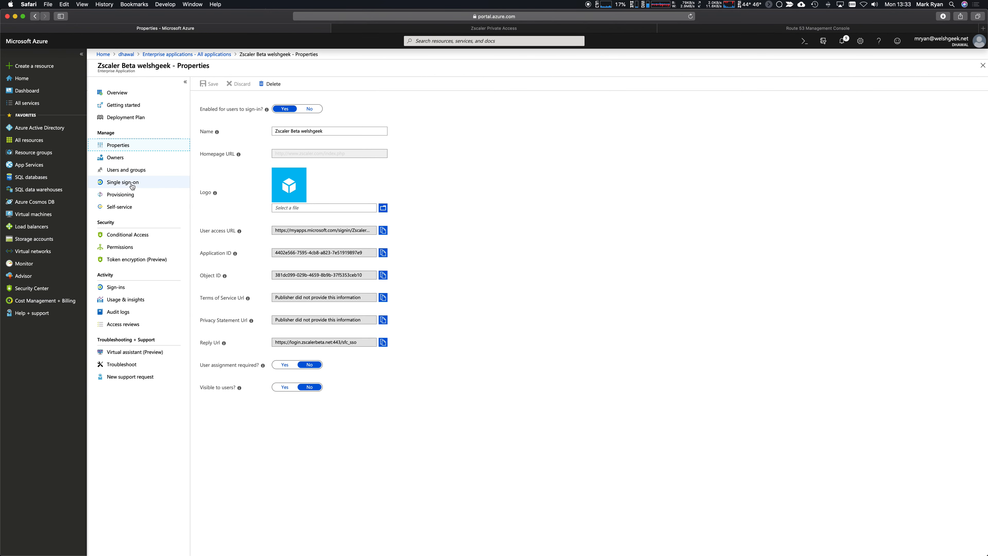
click(156, 182)
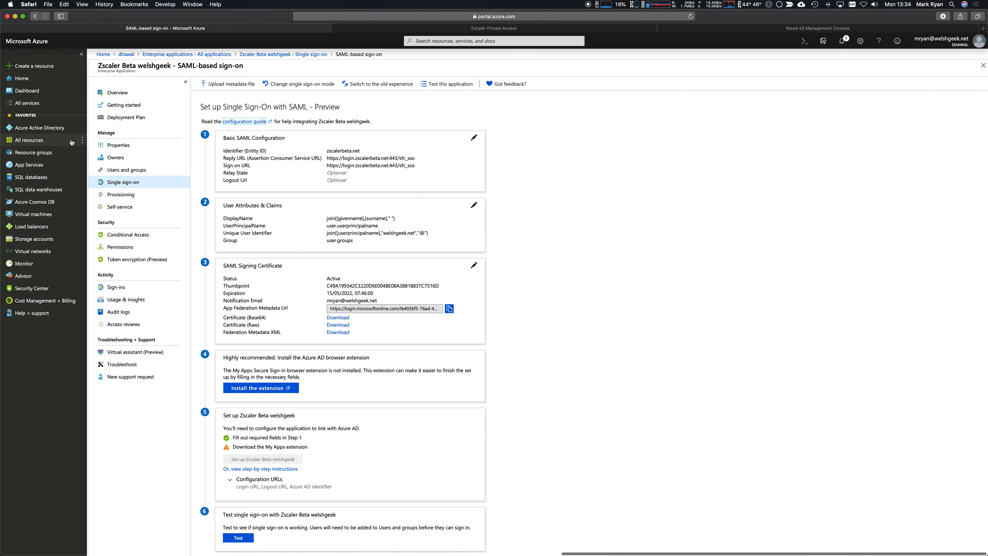
click(58, 128)
click(156, 142)
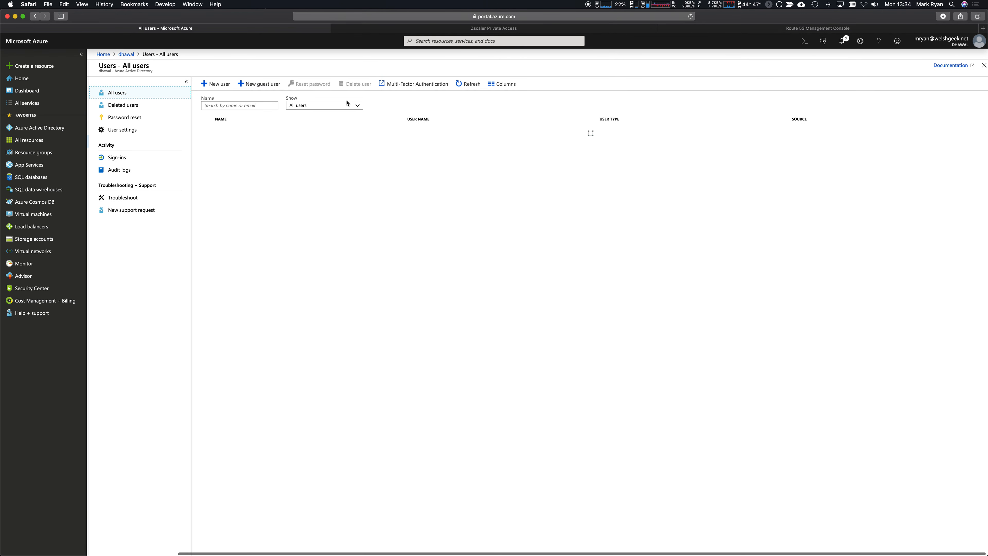
Filter users to Guest users only and check the new guest hasn't accepted yet.
click(347, 104)
click(324, 126)
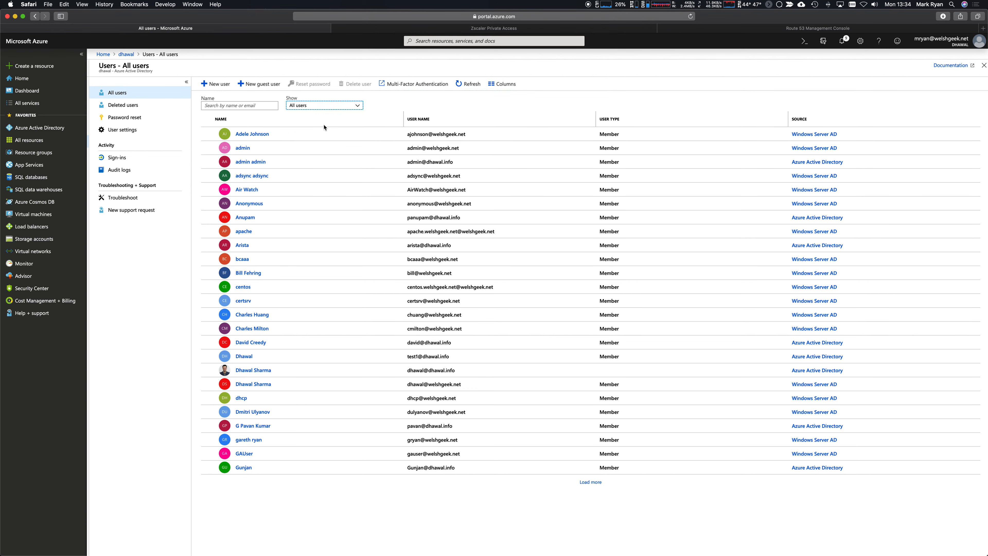
click(246, 150)
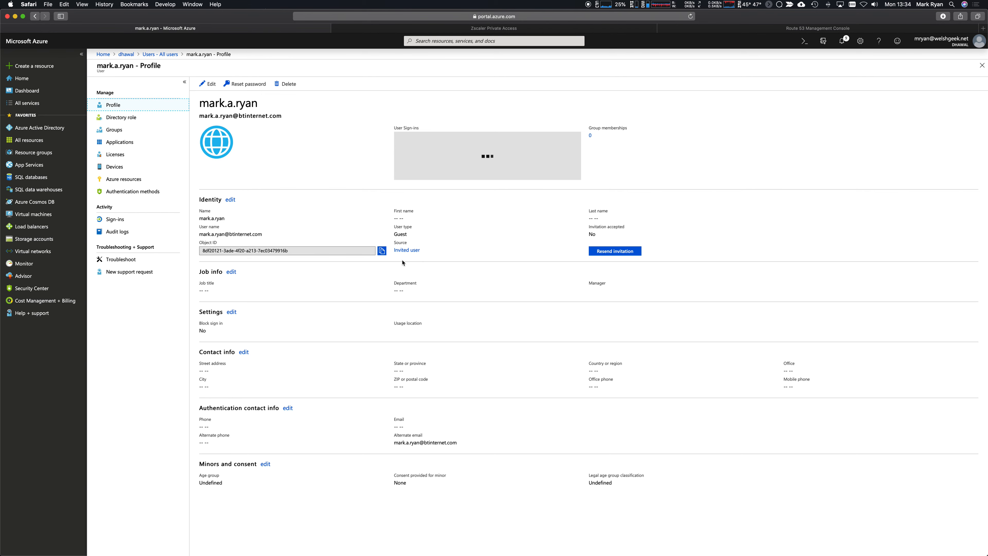
click(167, 58)
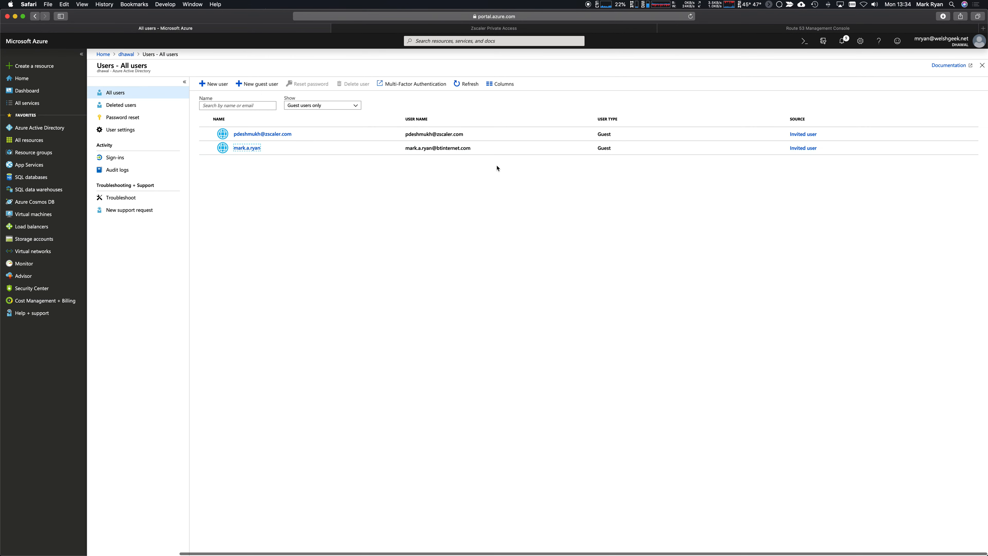
key(super+Tab)
key(super+Tab)
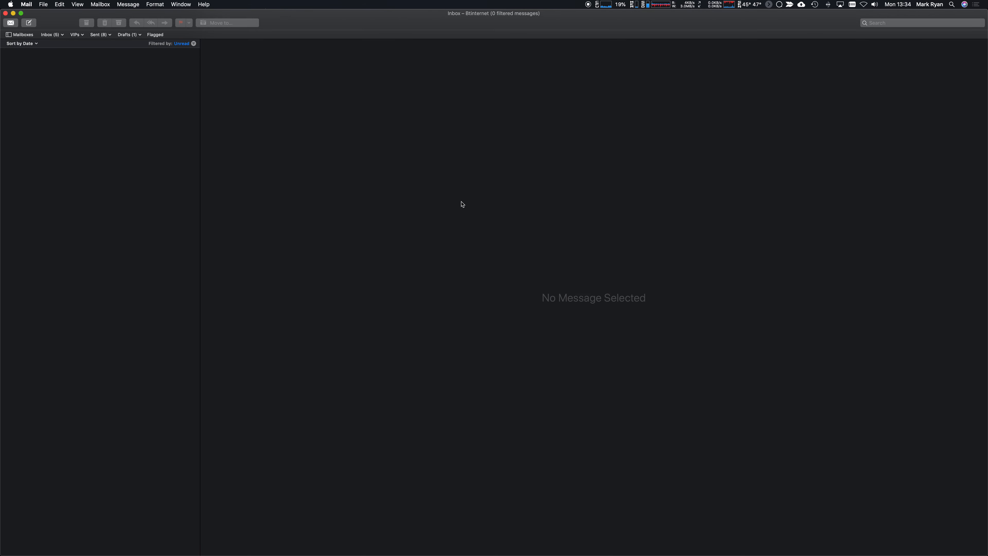
Open the Azure AD invitation email in Mail and follow its Get Started link.
click(89, 67)
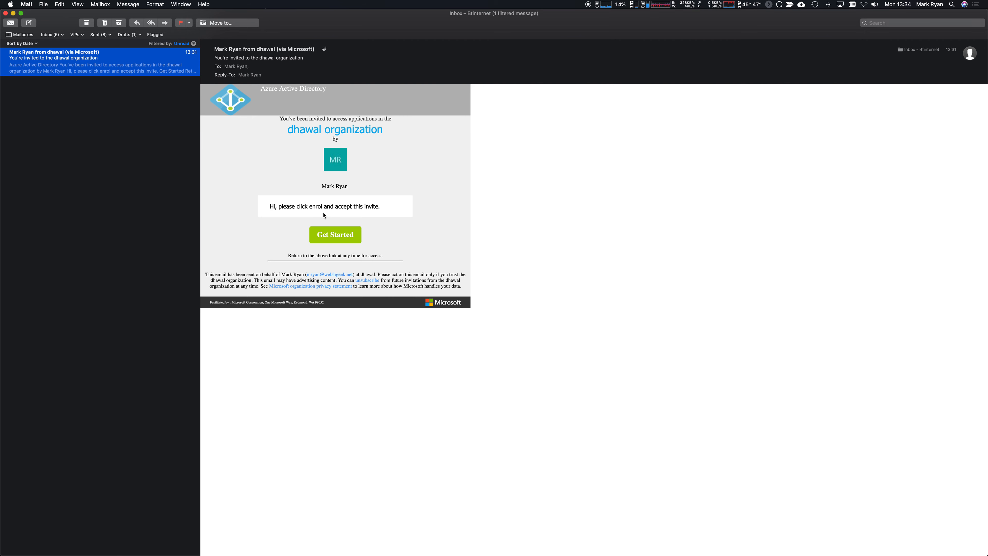
click(344, 234)
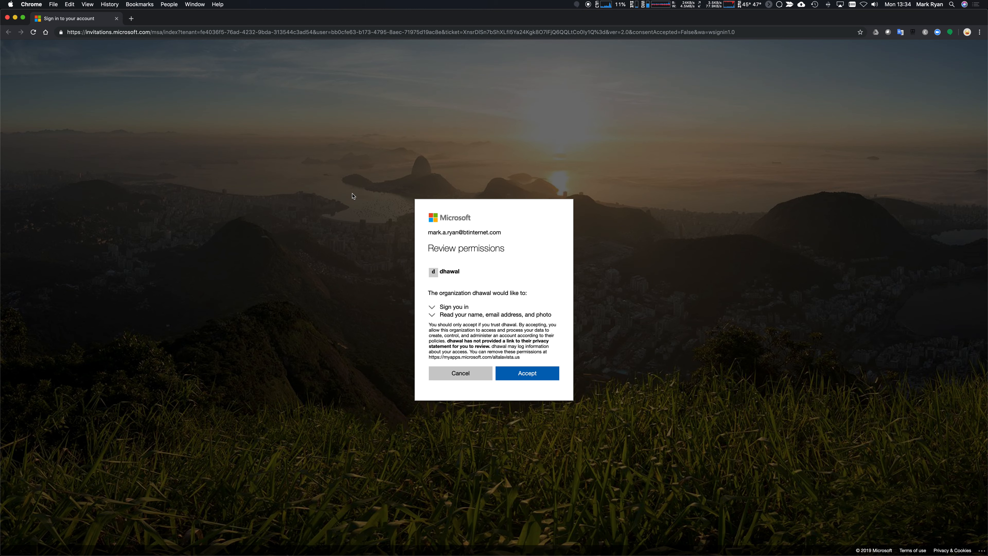
Accept the dhawal organization's sign-in and profile permission request.
drag(428, 232, 502, 239)
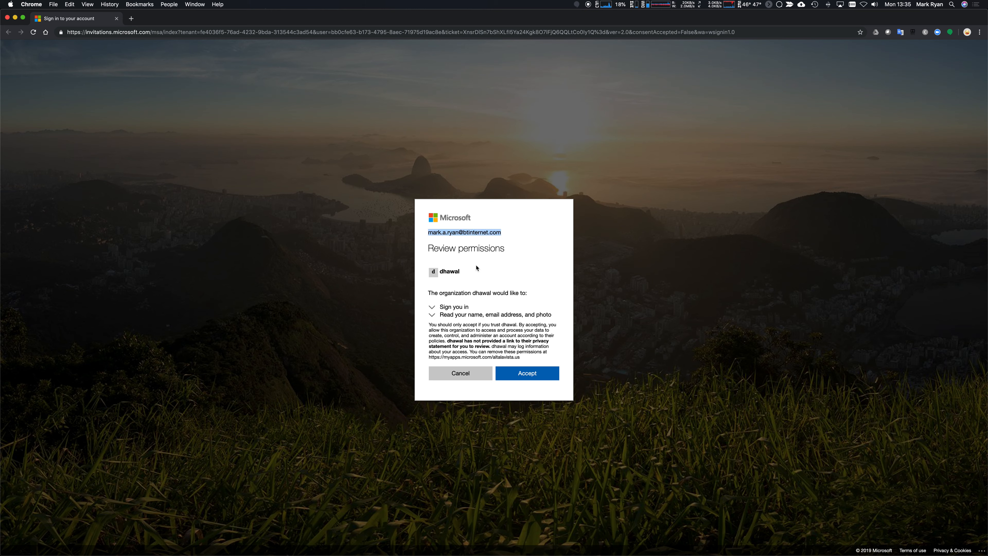
click(532, 375)
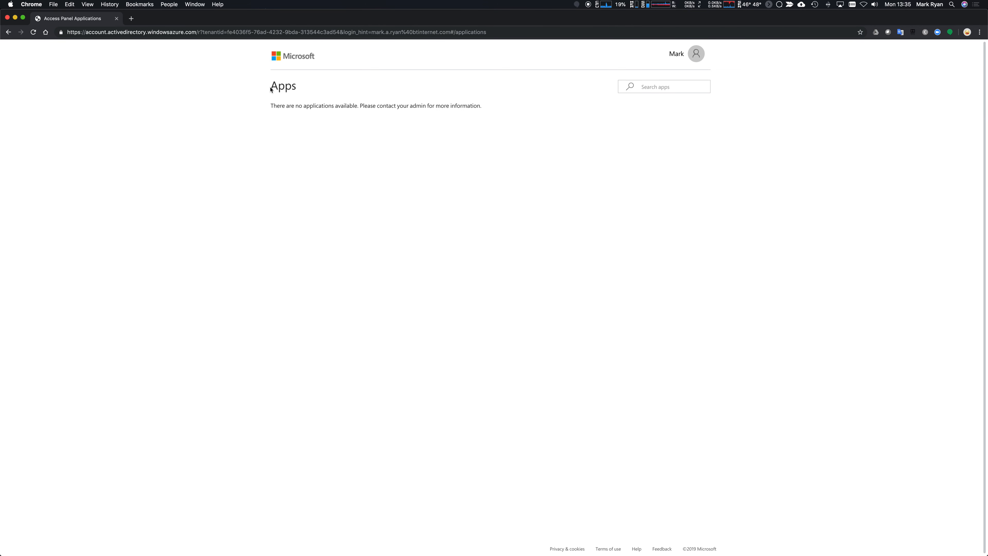
Check the guest's My Apps page shows no applications and view the account menu.
drag(272, 90, 404, 121)
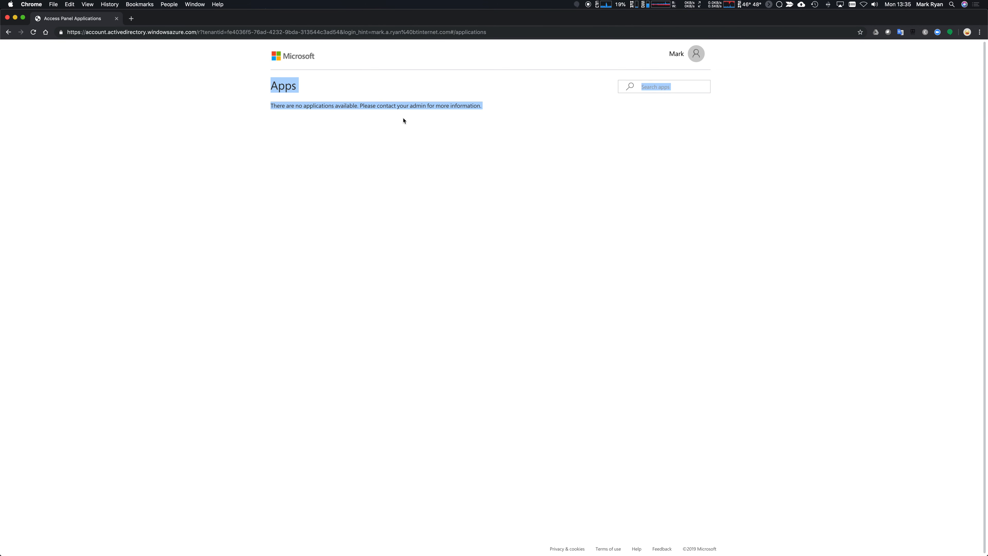
click(358, 246)
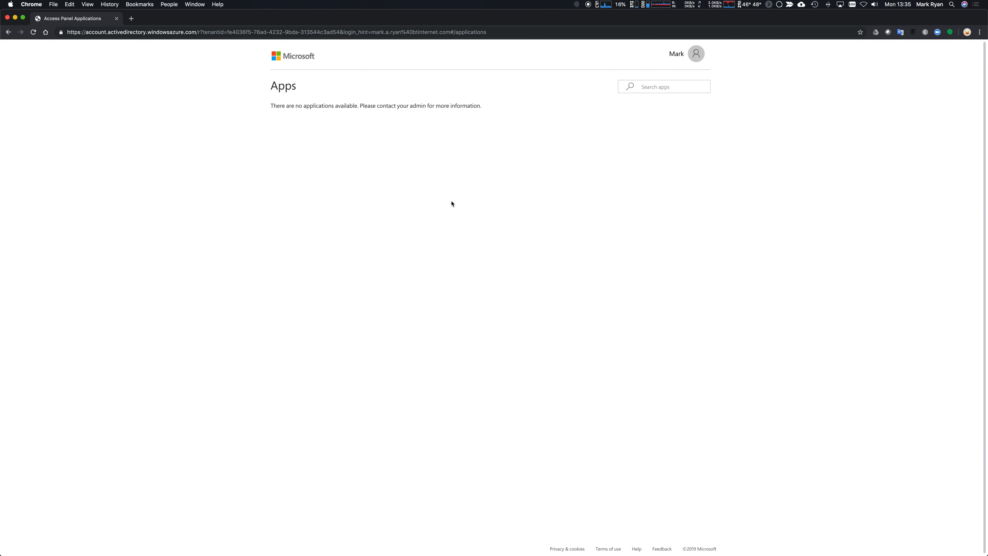
click(696, 54)
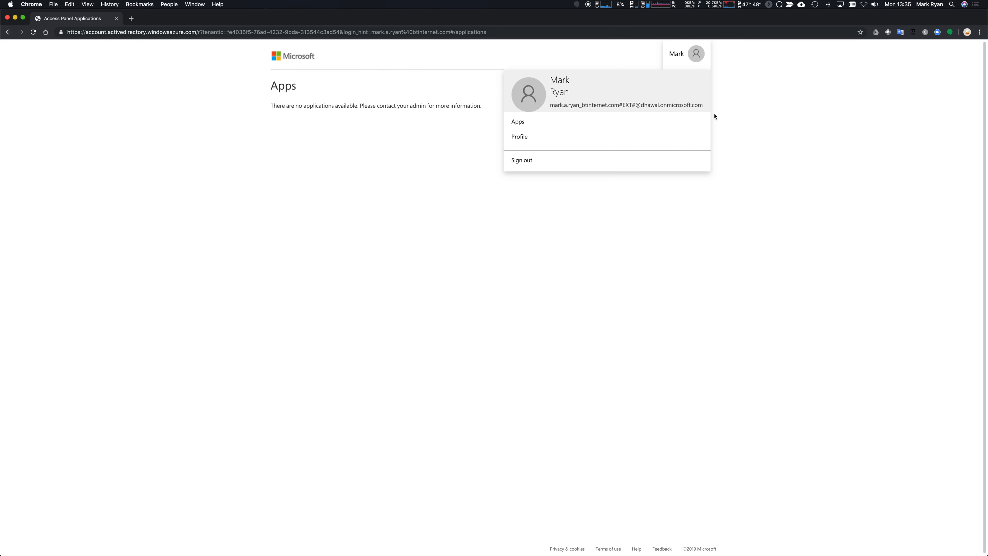
click(412, 120)
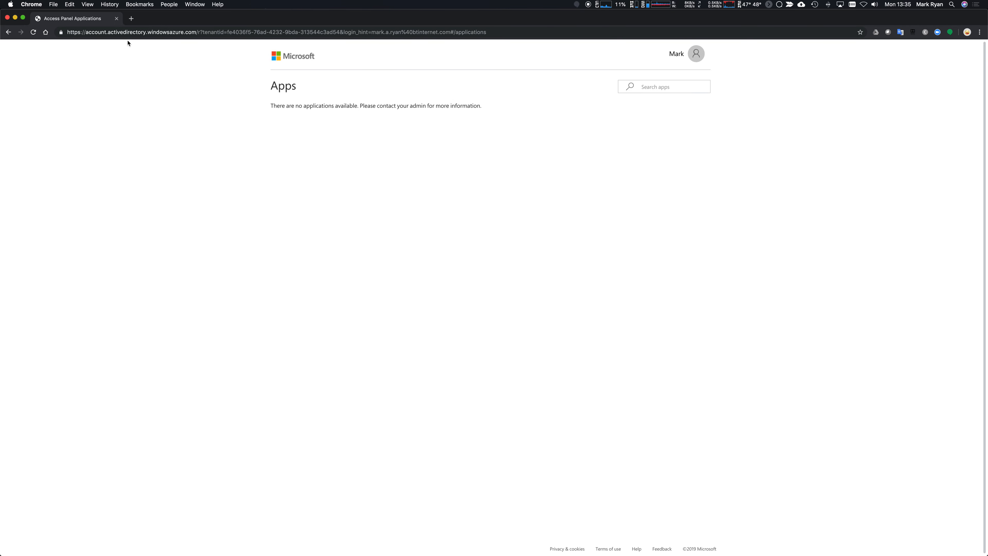
key(super+Tab)
key(super+Tab)
key(super+Tab)
key(super+Tab)
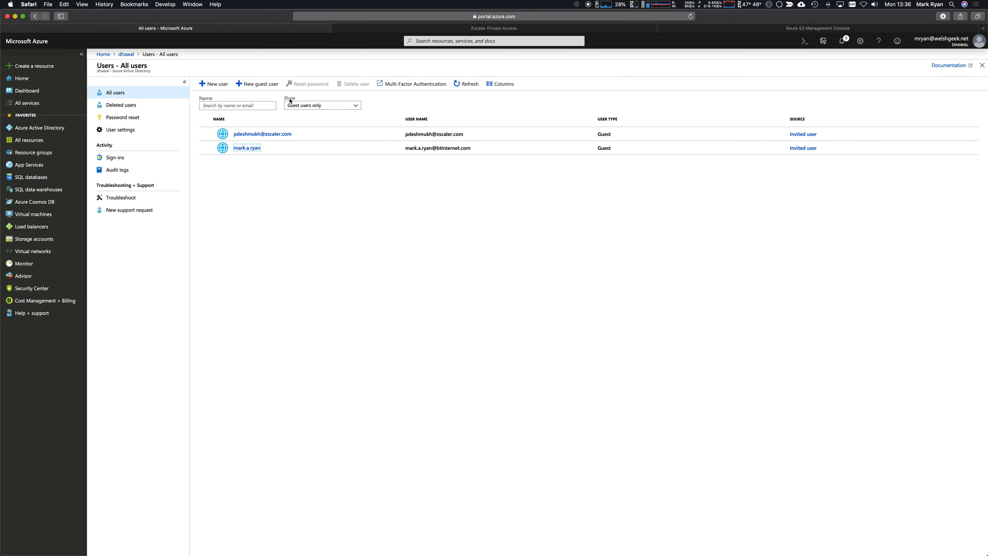
Add the invited guest to the Guests group and refresh their group memberships.
click(461, 85)
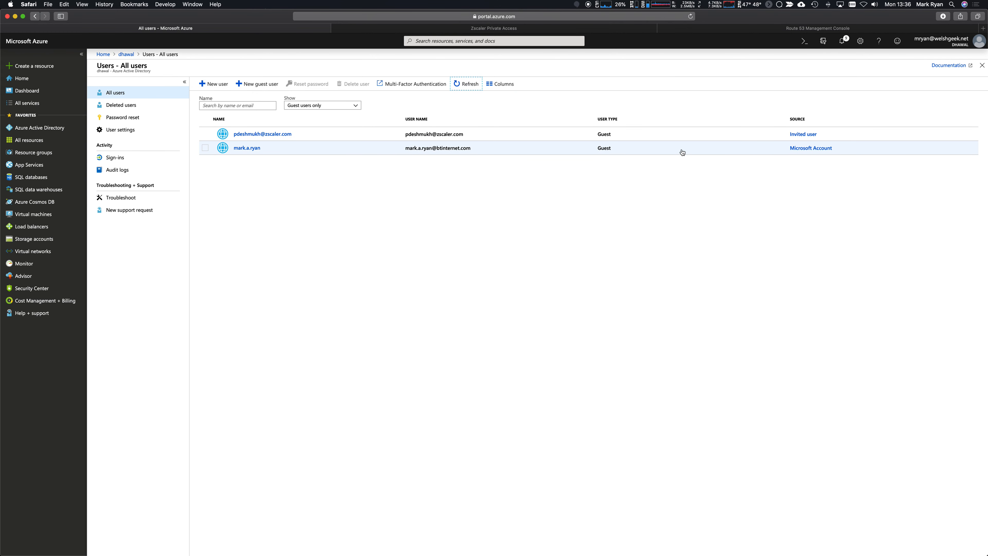
click(260, 149)
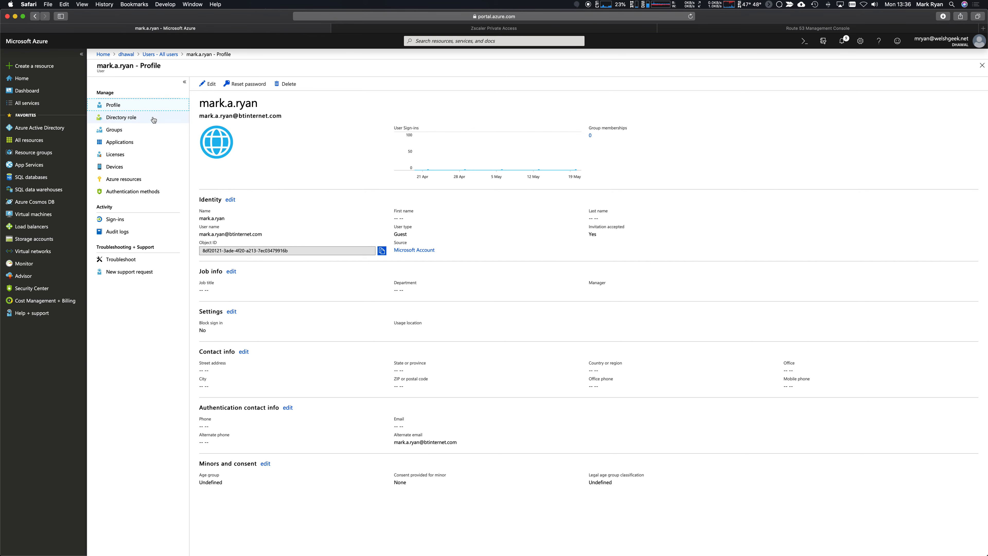
click(114, 130)
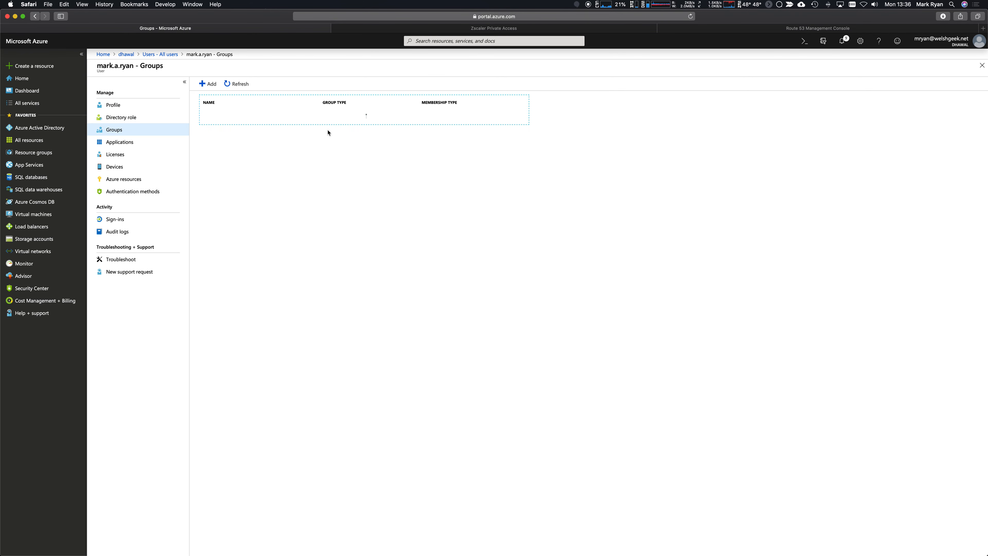
click(208, 88)
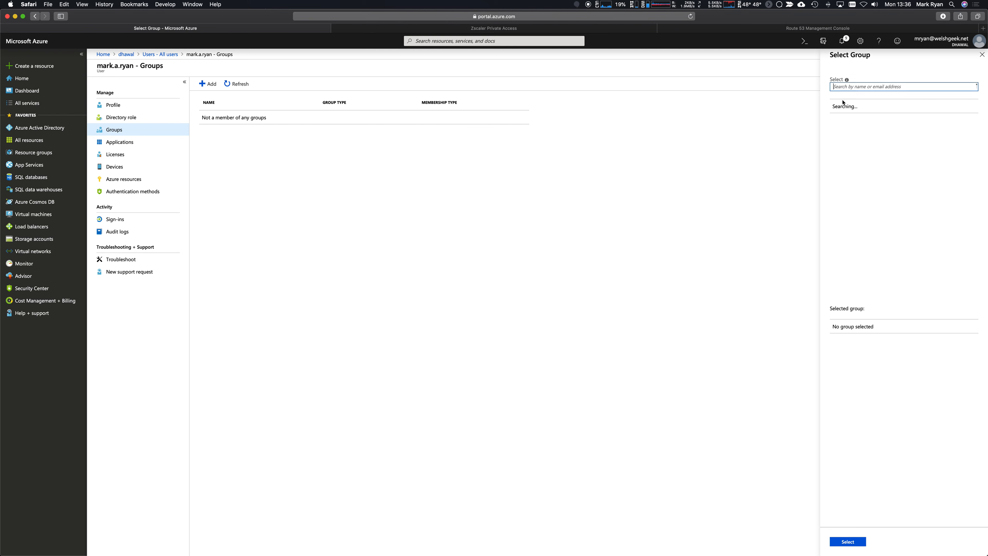
text(guest)
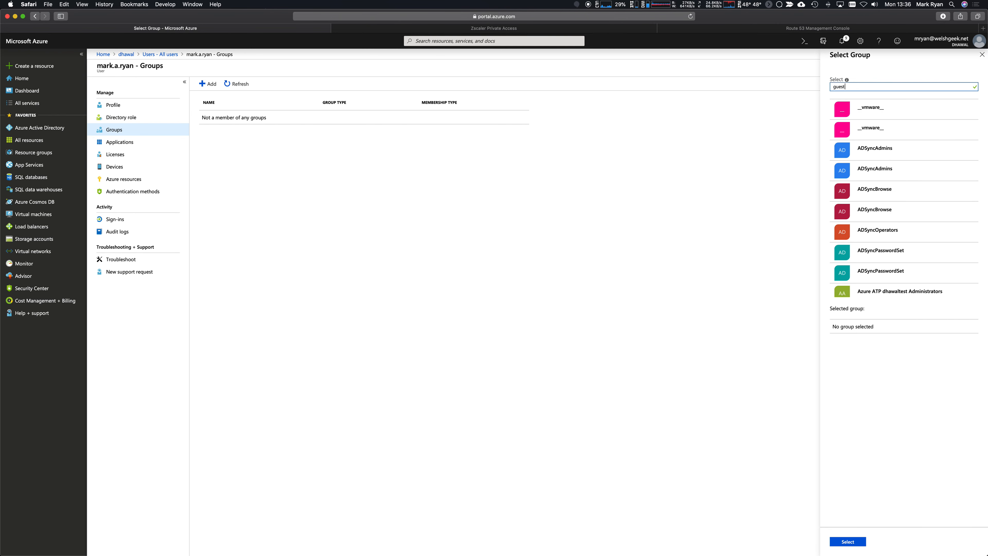
click(908, 112)
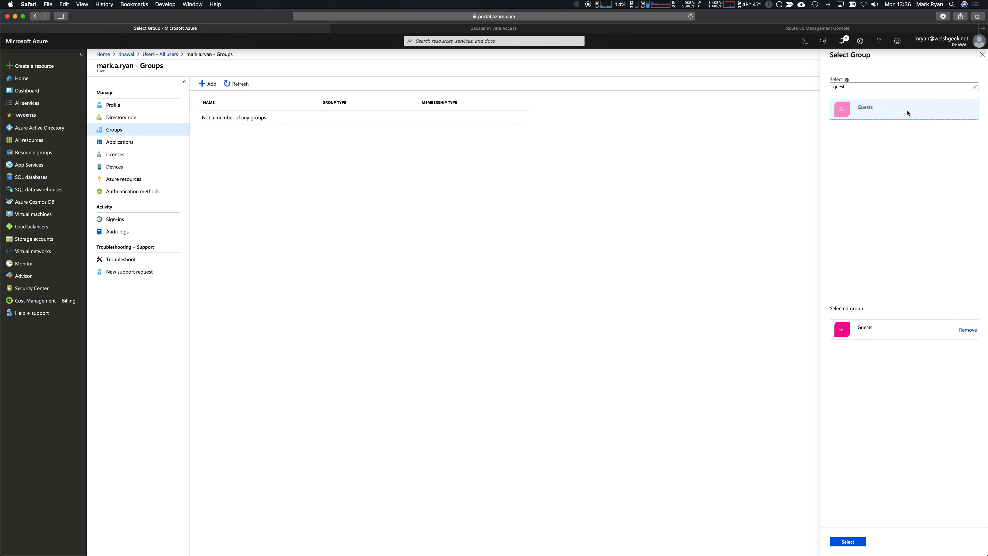
click(848, 542)
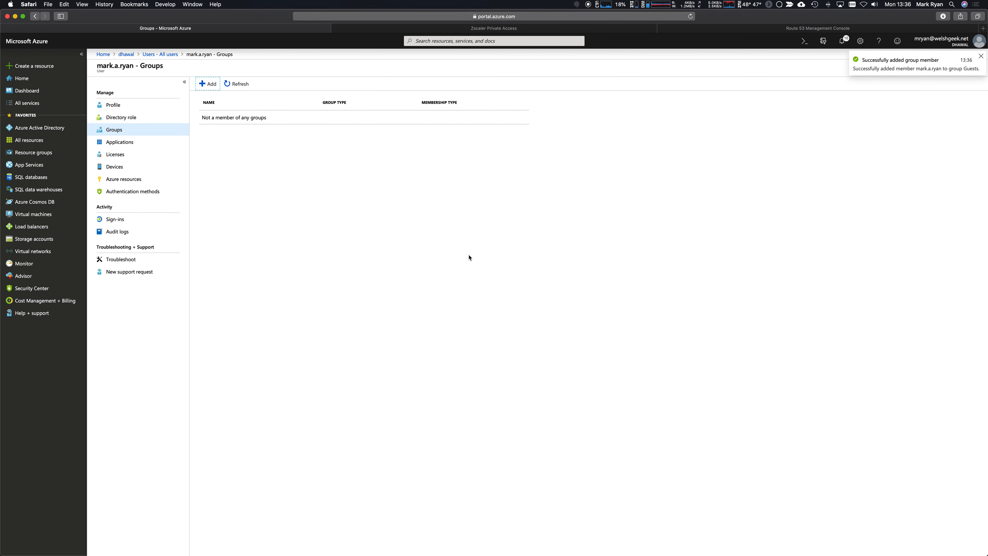
click(981, 57)
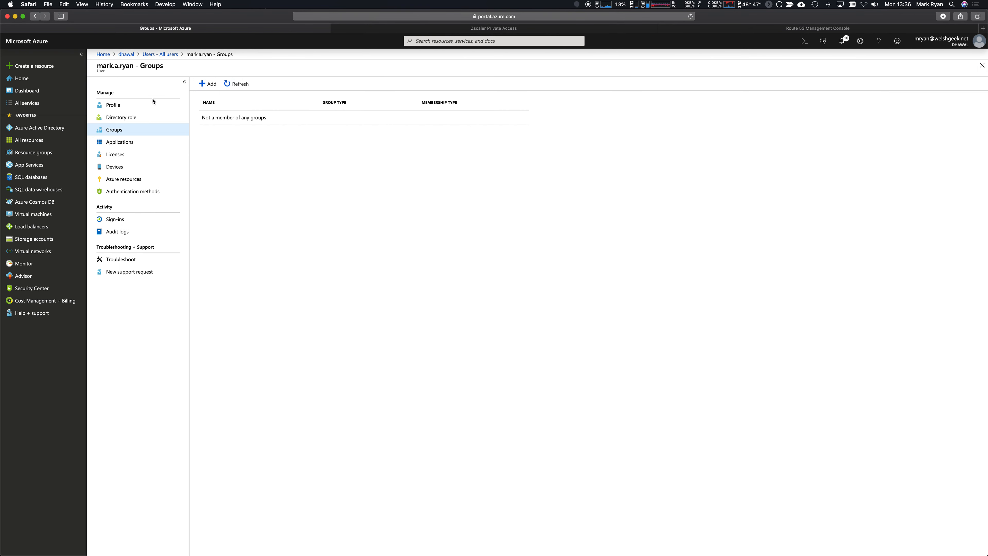
click(237, 84)
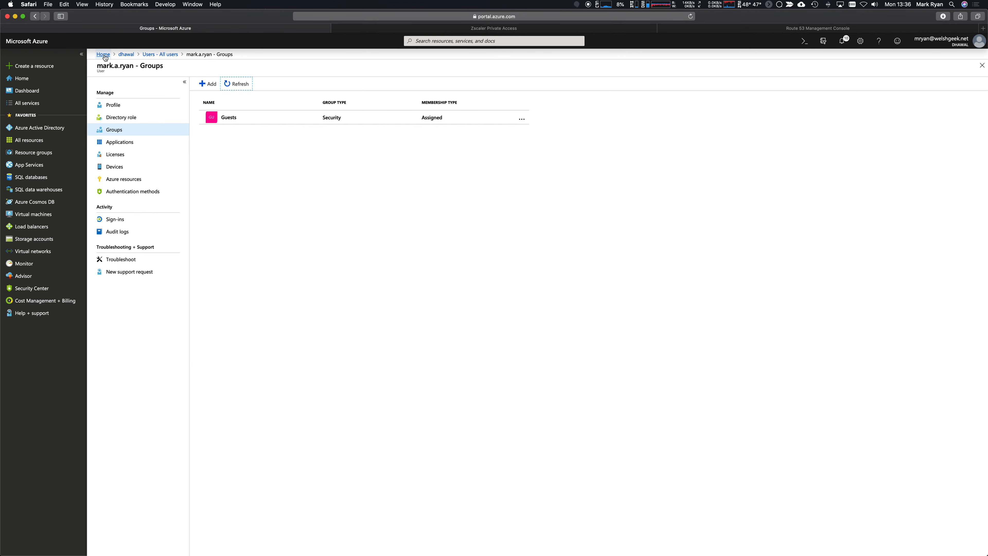
key(super+Tab)
key(super+Tab)
key(super+shift+Tab)
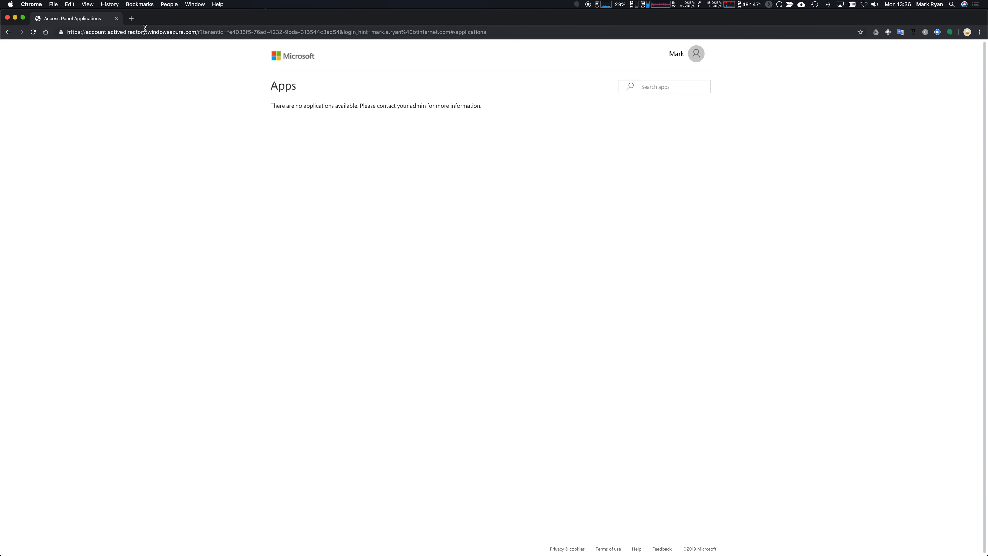
Load apache.welshgeek.net in a new tab and verify its *.welshgeek.net certificate.
click(132, 20)
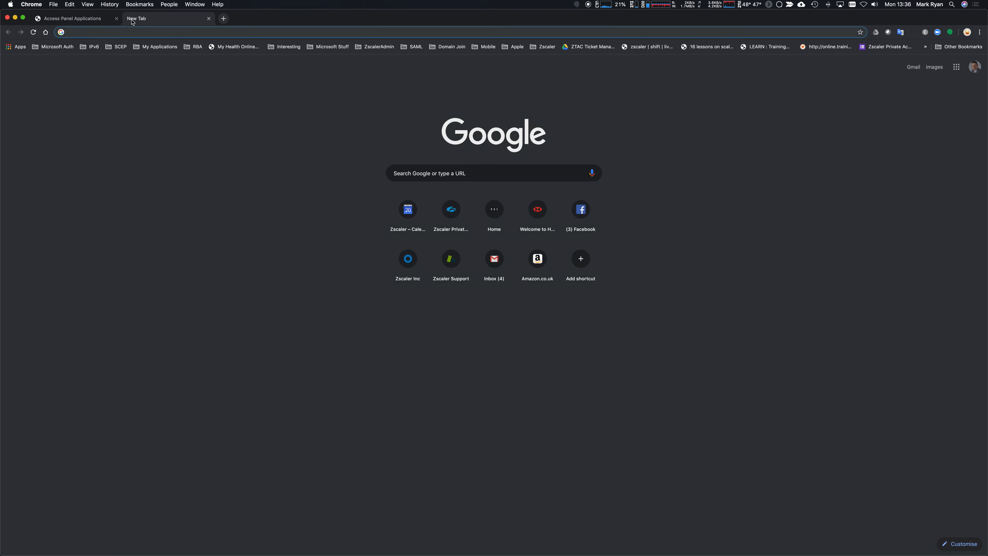
text(apache.welshgeek.net)
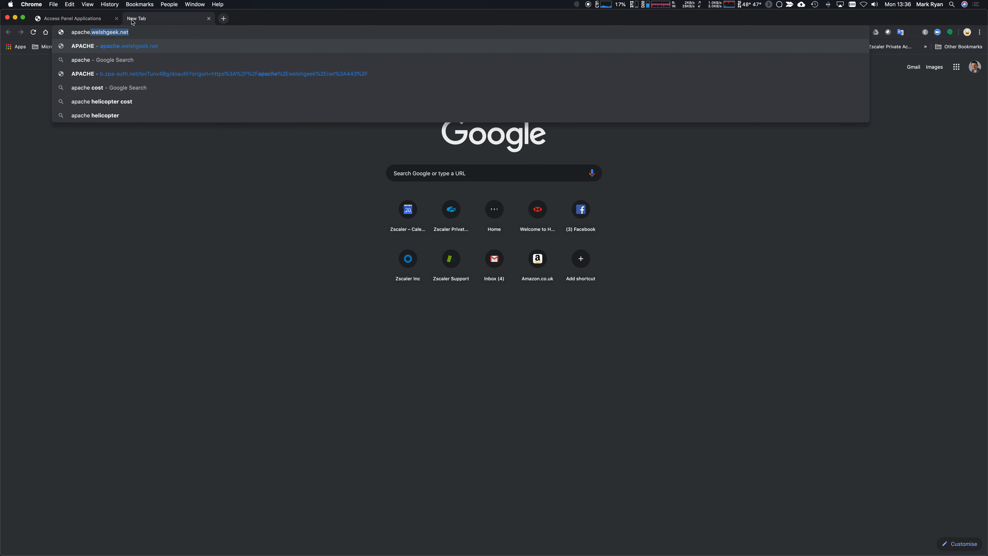
key(Return)
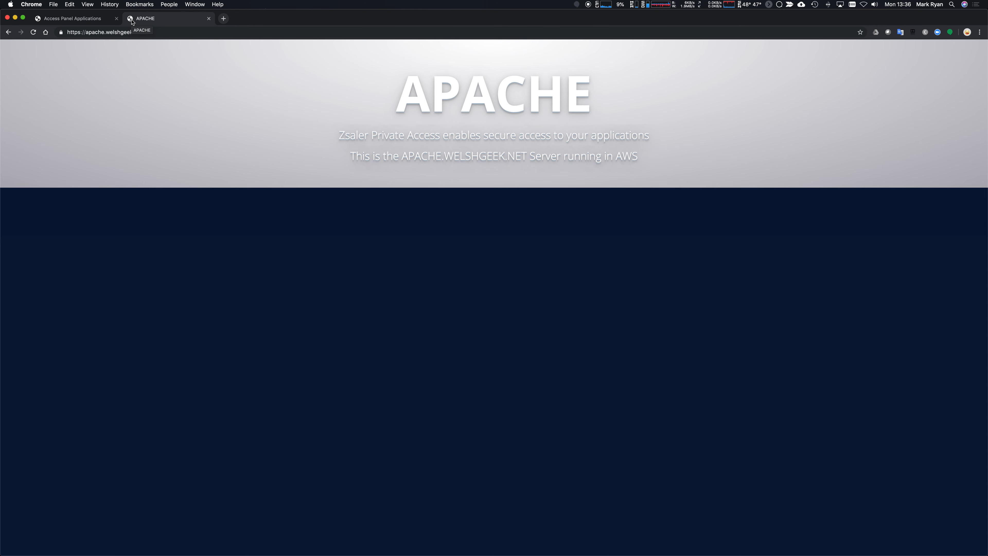
click(60, 32)
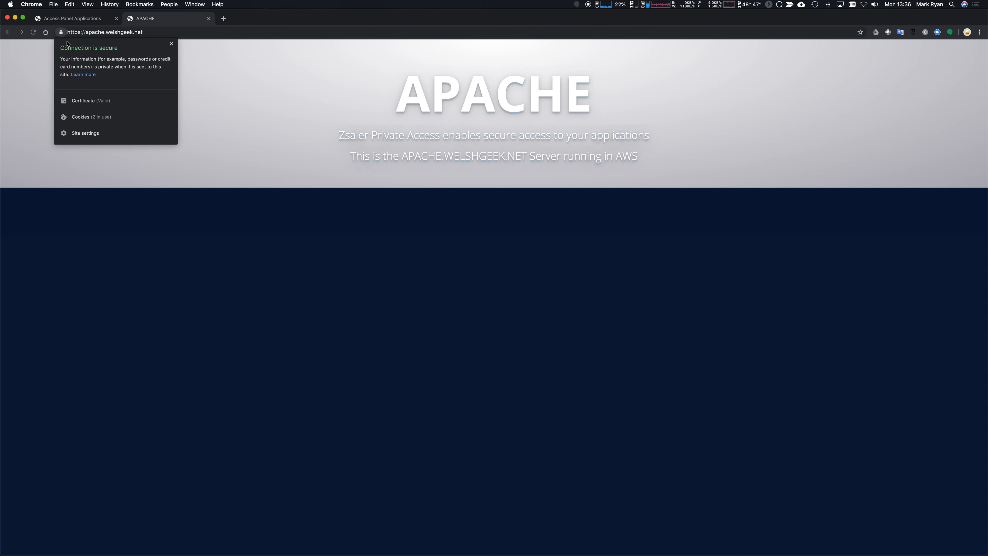
click(87, 100)
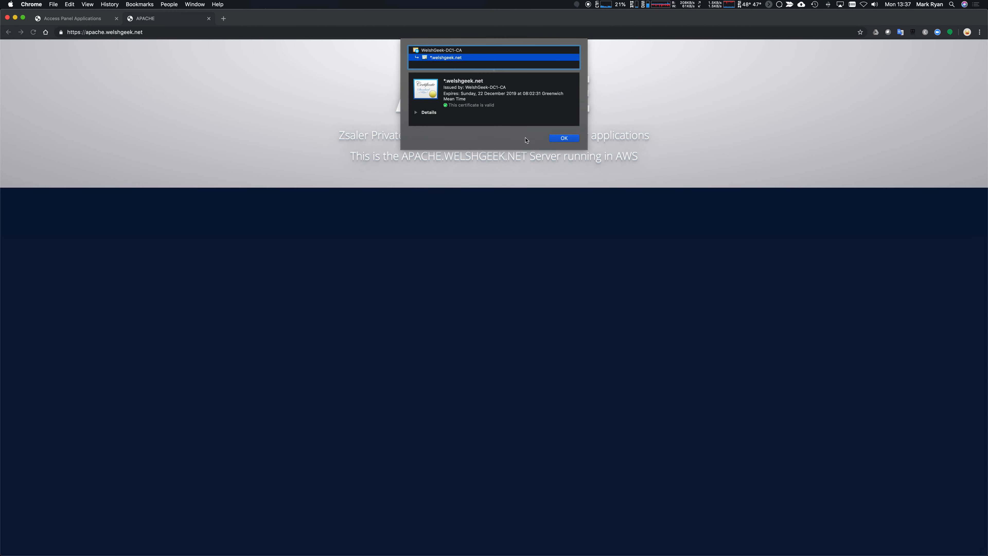
click(565, 138)
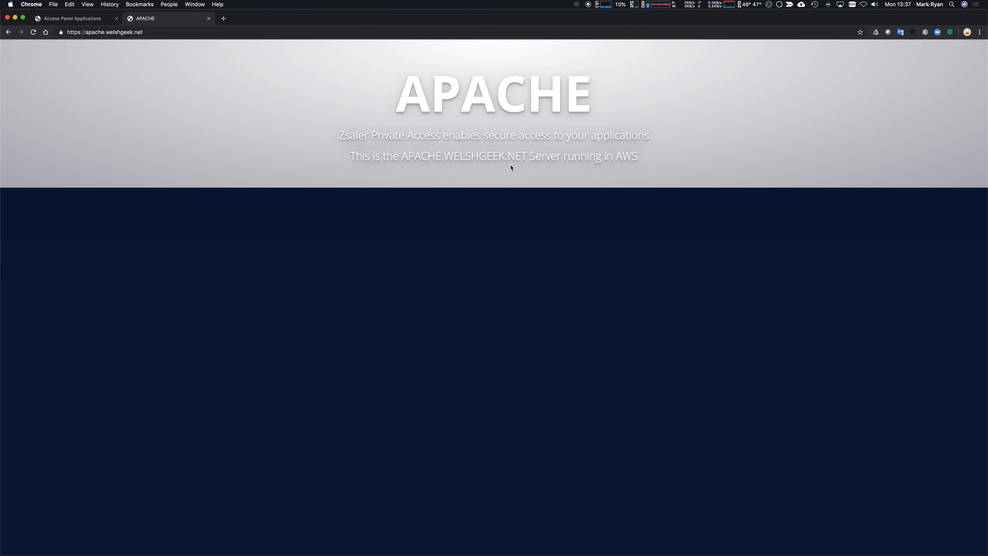
key(super+Tab)
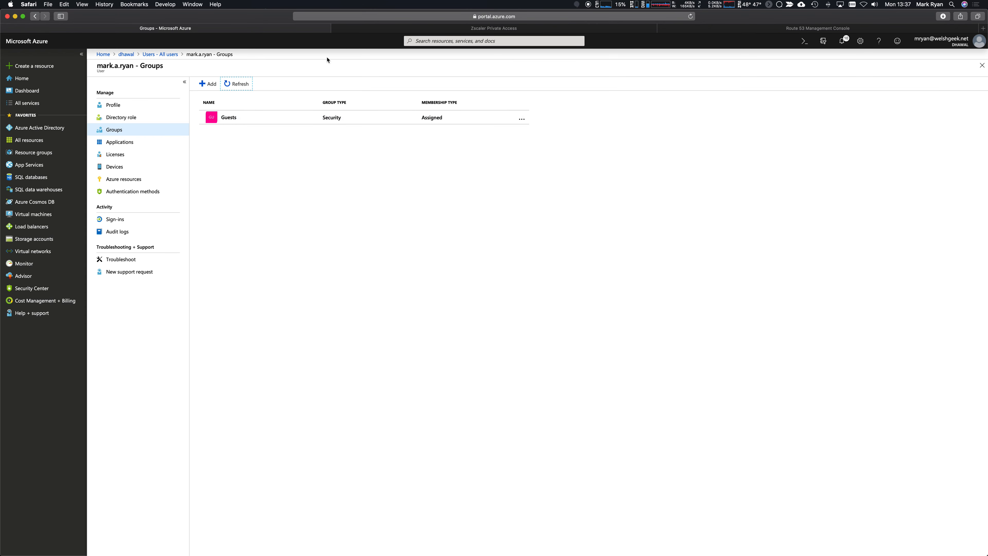
Sign in to ZPA with the saved Admin ID and open apache.welshgeek.net session diagnostics.
click(435, 29)
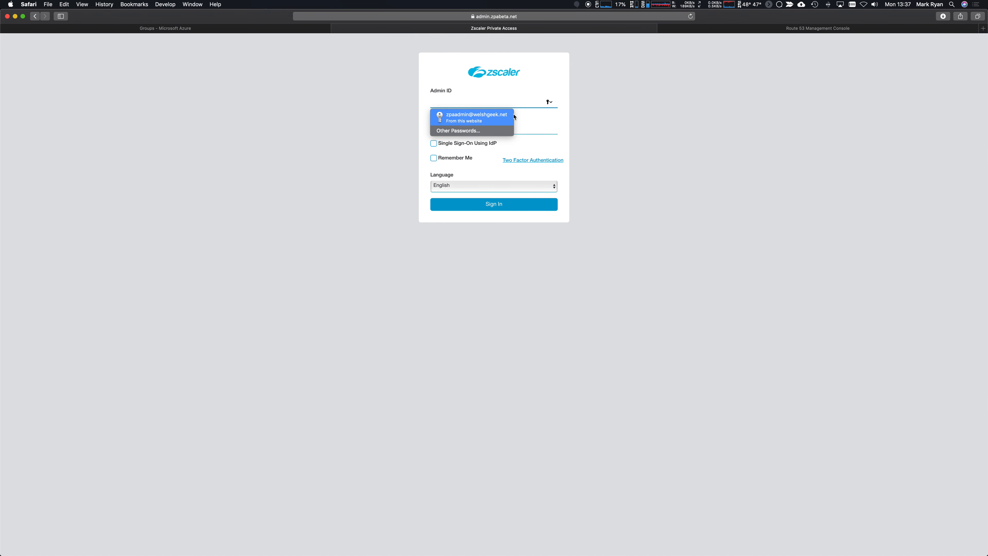
click(500, 120)
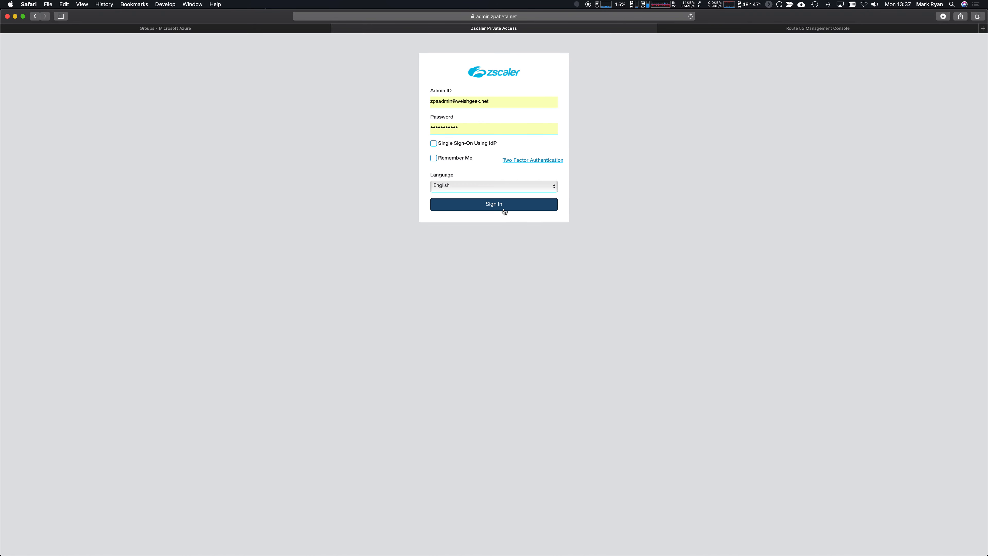
key(Return)
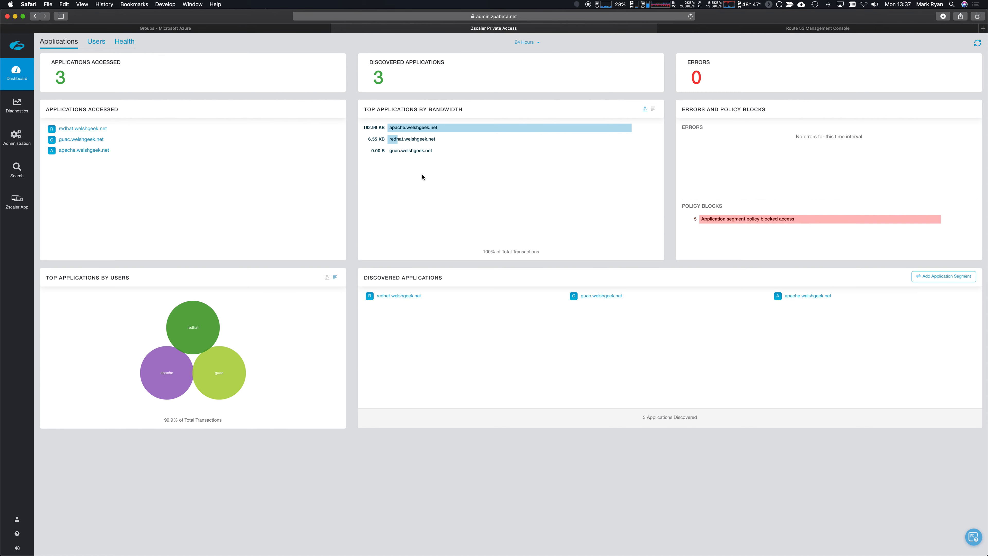
mouse_move(452, 135)
click(424, 128)
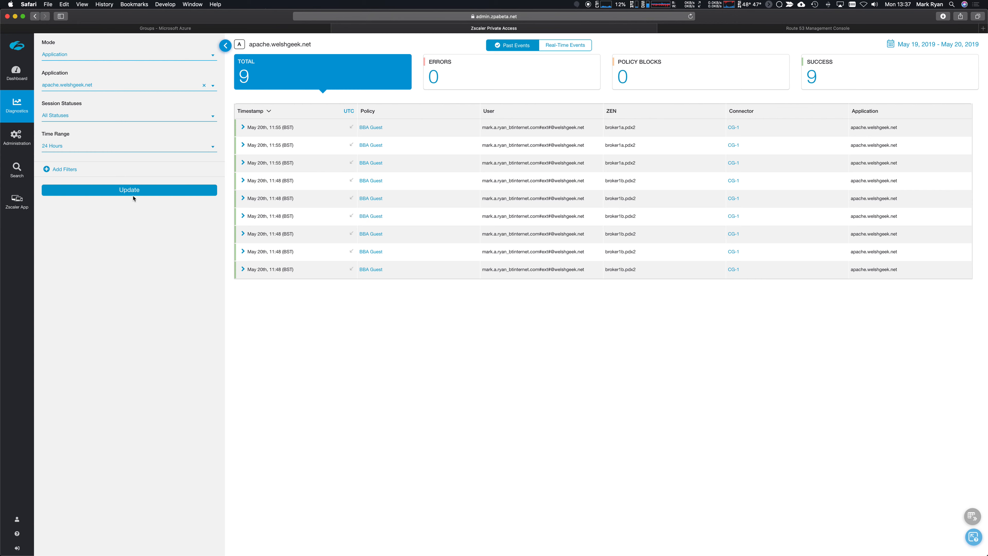
Clear the application filter and refresh diagnostics to list sessions for all application segments.
click(141, 194)
click(204, 85)
click(105, 194)
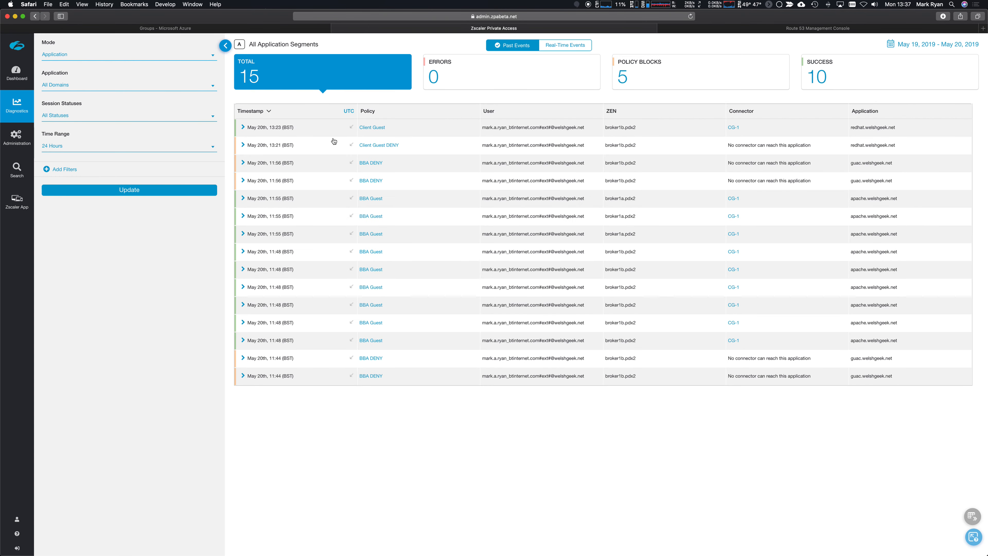
click(121, 193)
click(130, 191)
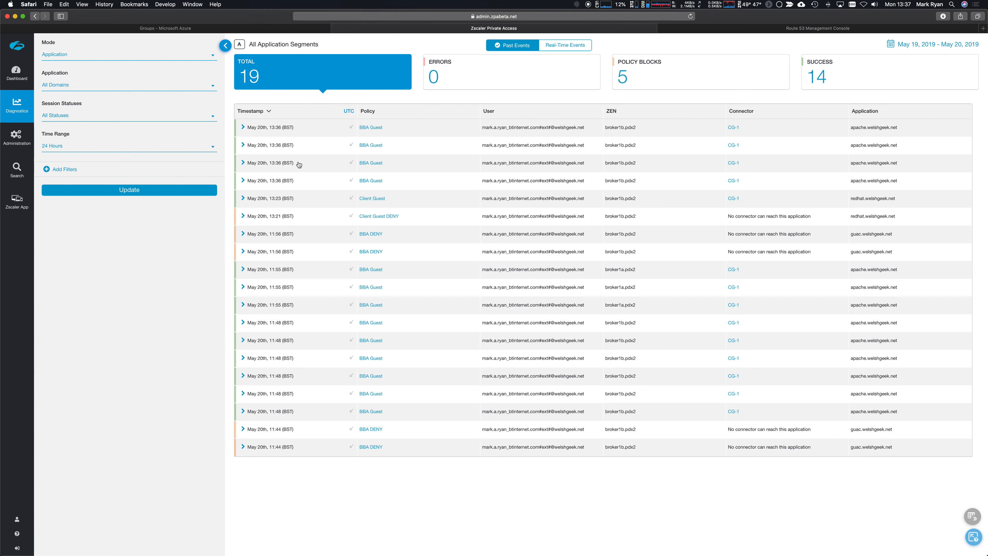
Expand a recent apache session and point out its Web Browser client type and London, GB connector.
click(247, 184)
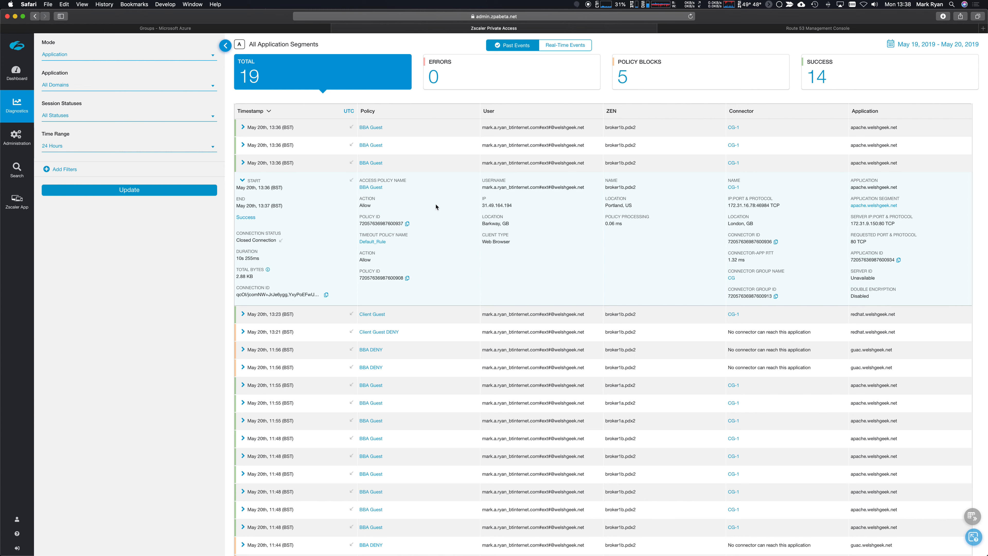
drag(484, 243, 509, 242)
mouse_move(754, 224)
mouse_down()
mouse_move(733, 117)
mouse_move(734, 224)
mouse_up()
mouse_move(23, 136)
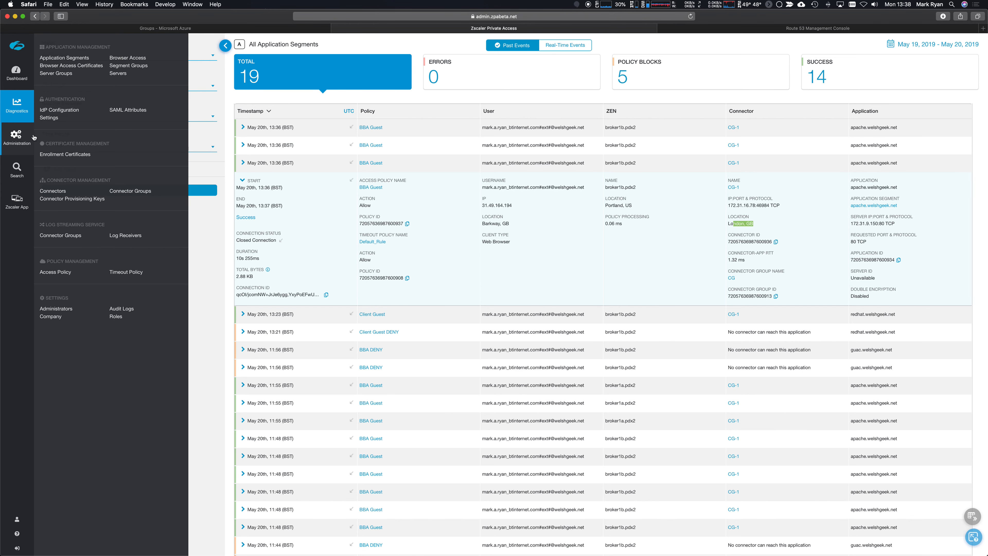
Expand the BBA Guest, BBA Company and BBA DENY access policy rules, noting the Company identity provider URL.
click(70, 272)
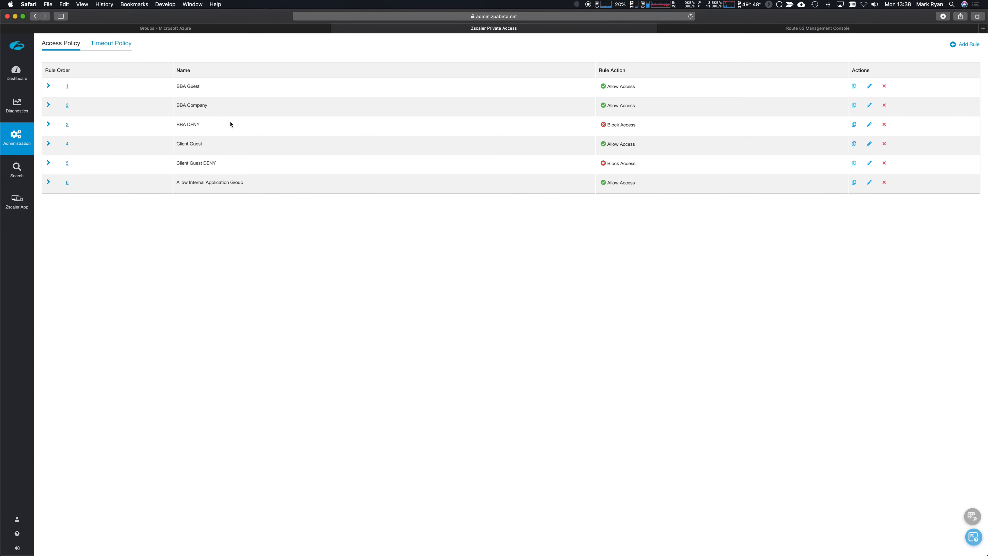
click(48, 86)
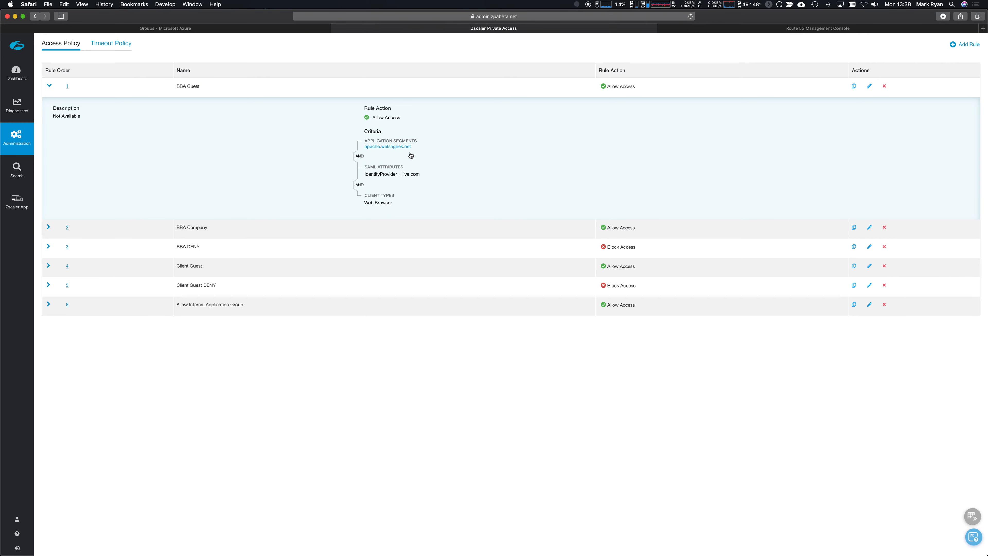
click(48, 227)
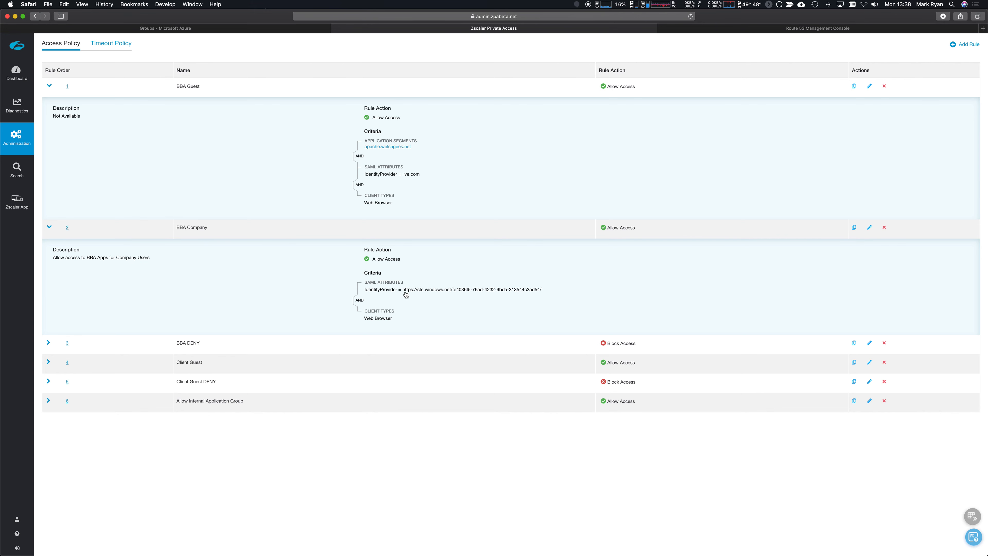
drag(403, 291, 548, 299)
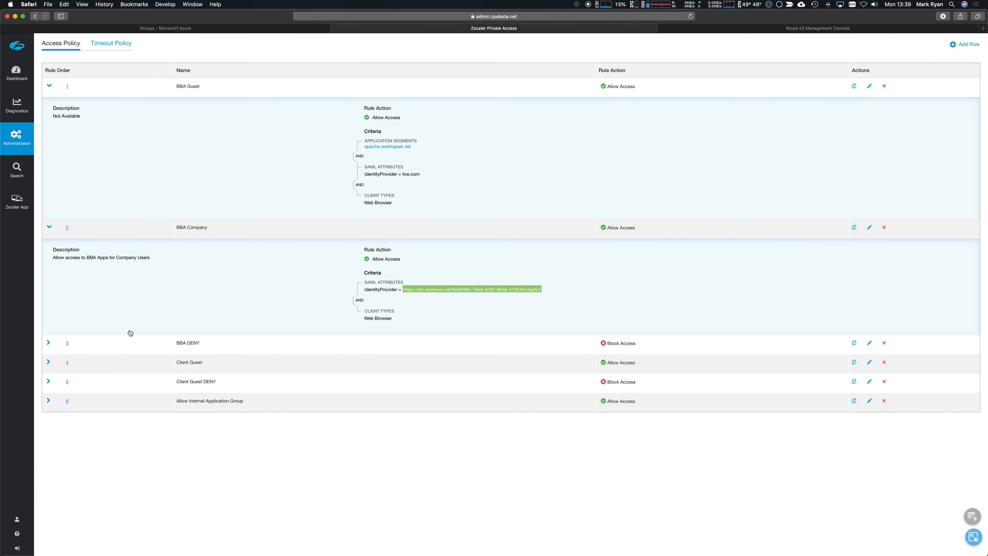
click(51, 343)
click(49, 344)
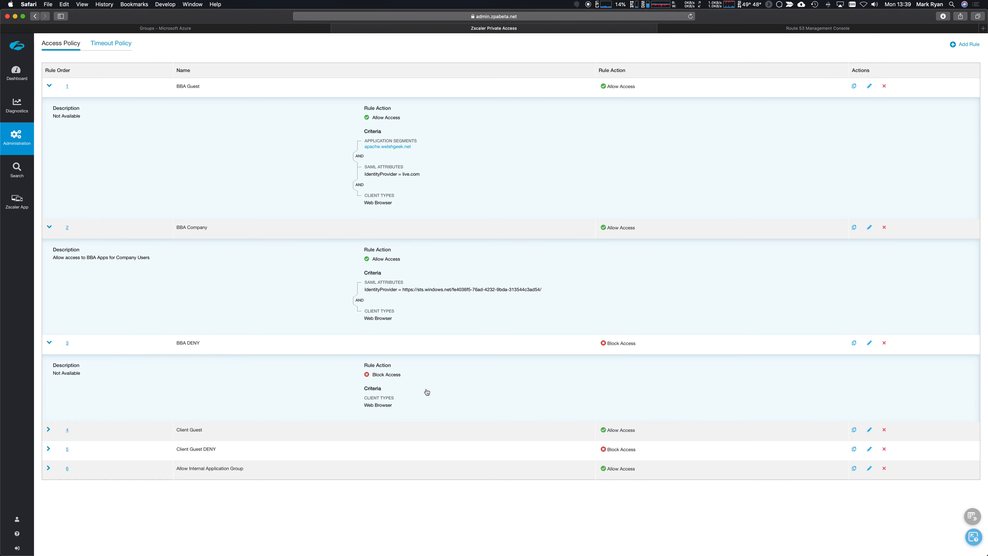
key(super+Tab)
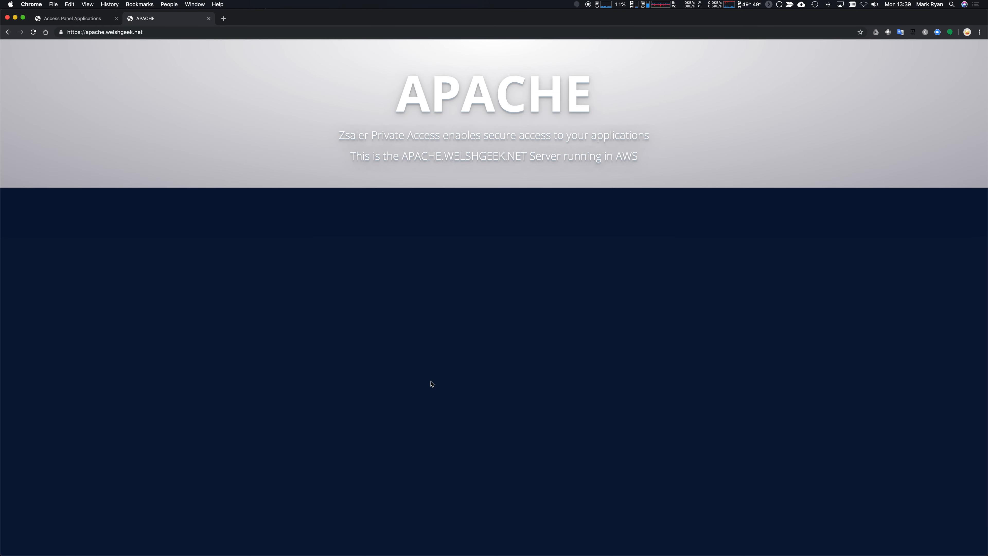
Load guac.welshgeek.net to show the Application Policy Blocked Access page, then return to the policy rules.
key(super+l)
text(guac)
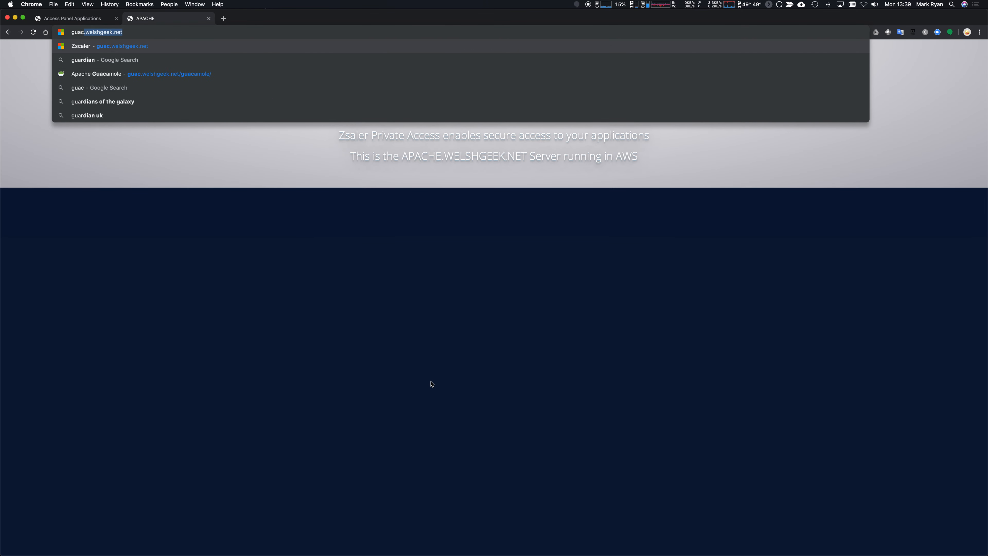
key(Return)
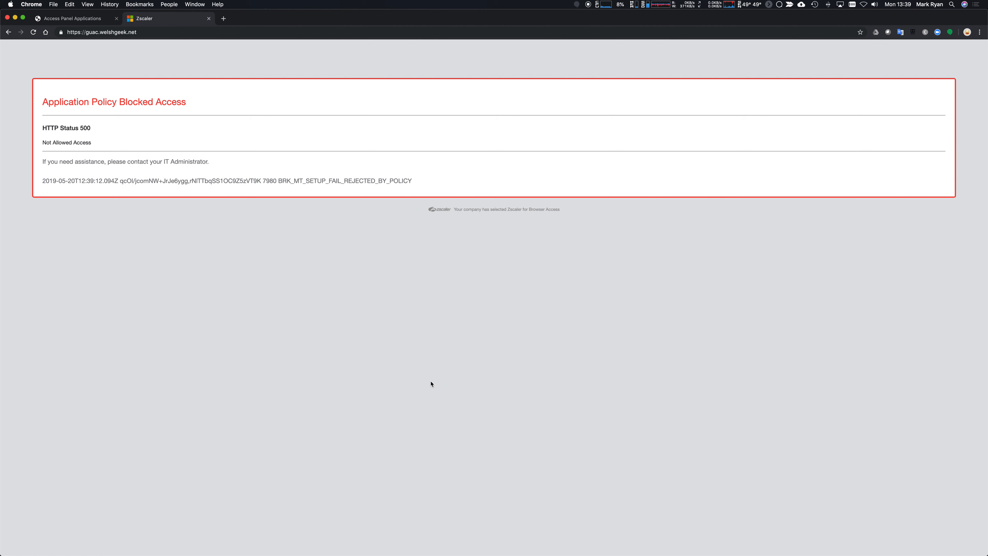
key(super+Tab)
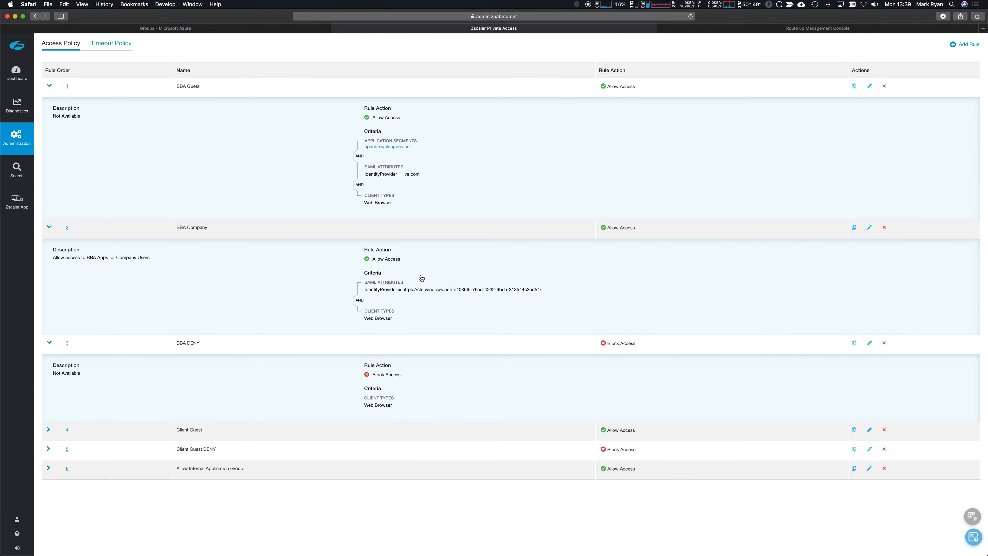
Expand the Client Guest rule and highlight its Zscaler App client type and SAML group ID.
click(49, 430)
scroll(100, 461, down, 3)
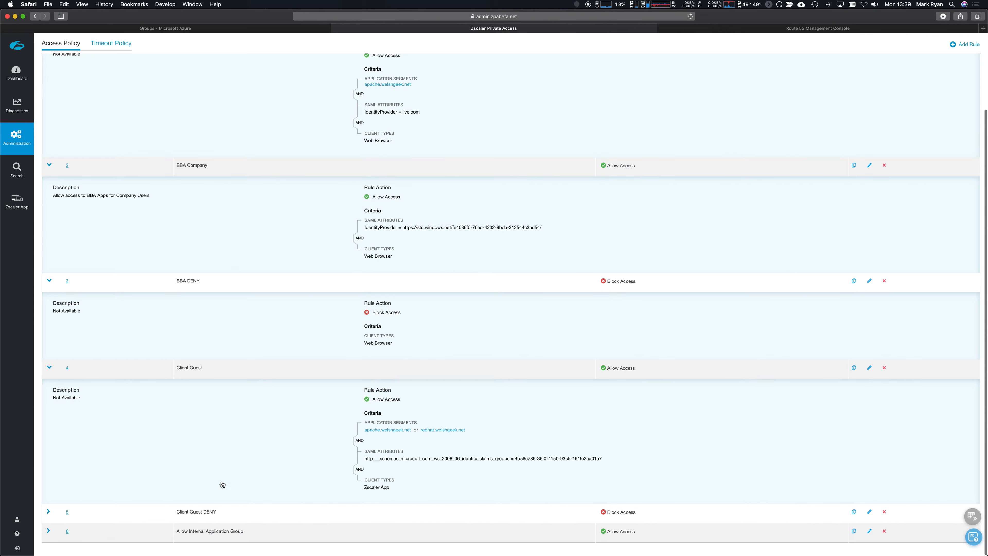
drag(364, 487, 392, 489)
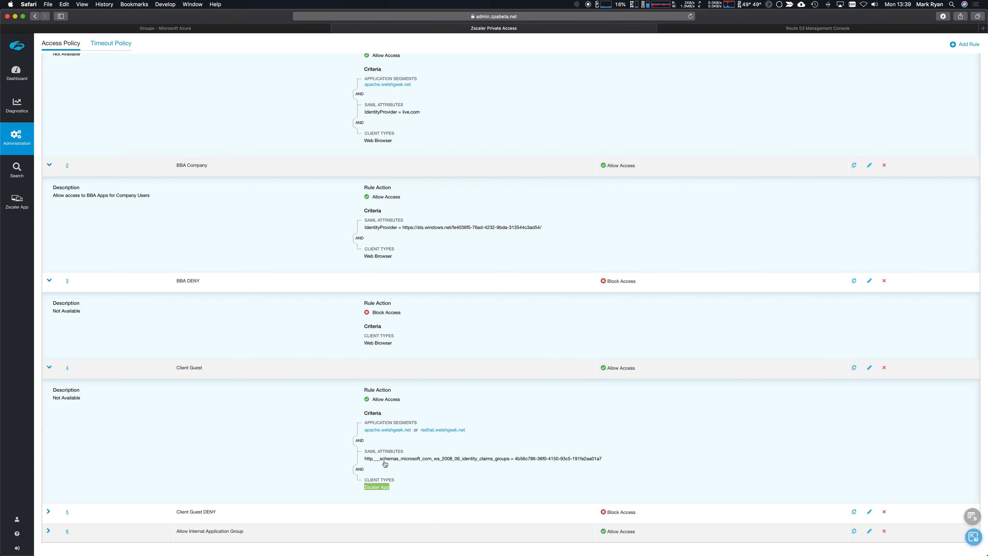
click(603, 463)
drag(603, 463, 515, 460)
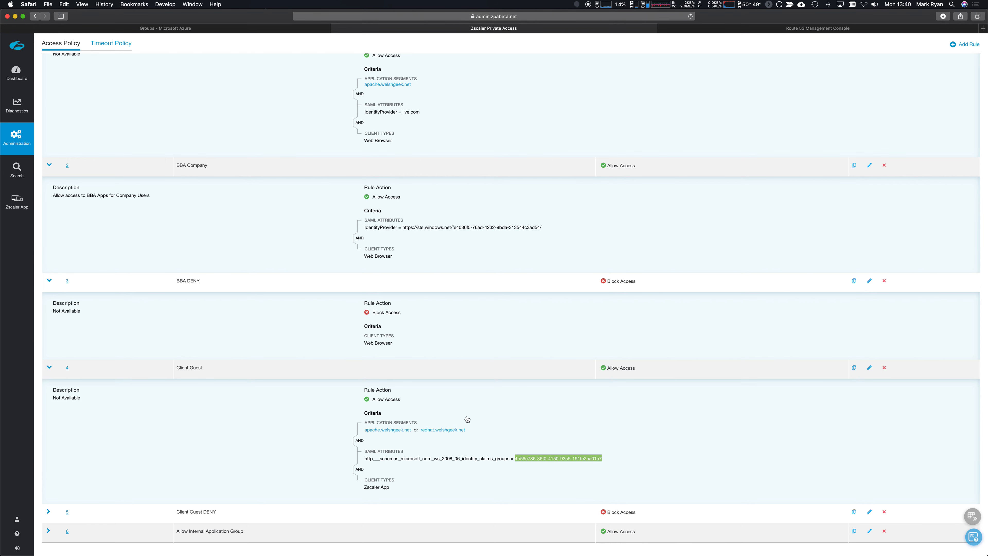
Check the redhat.welshgeek.net segment's port 22 setup without changes, then expand the Client Guest DENY rule.
click(443, 430)
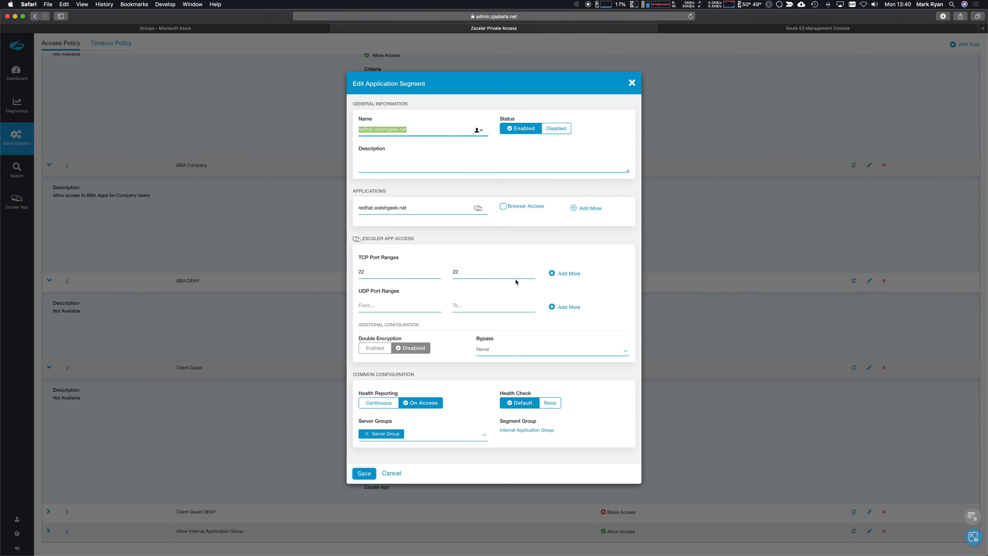
click(391, 475)
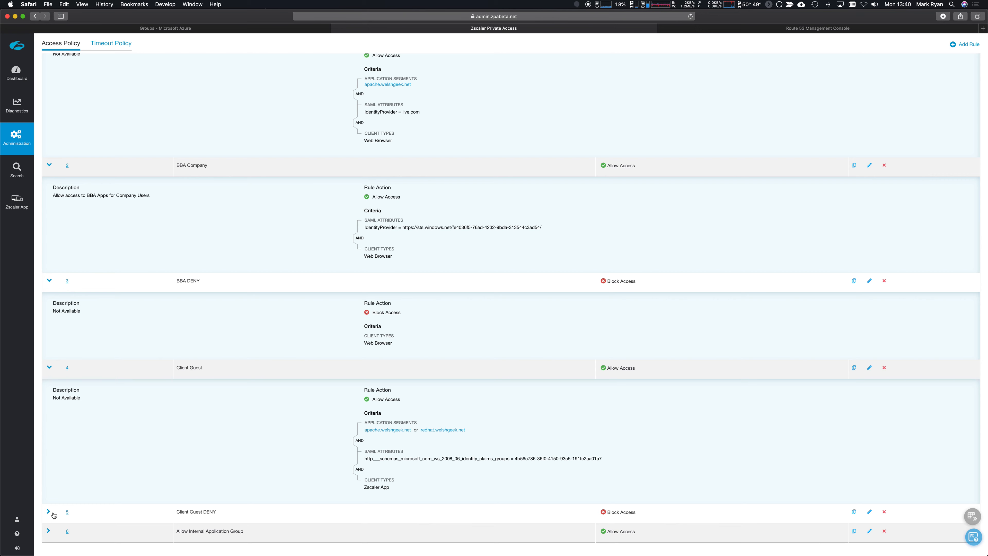
click(49, 512)
scroll(123, 504, down, 5)
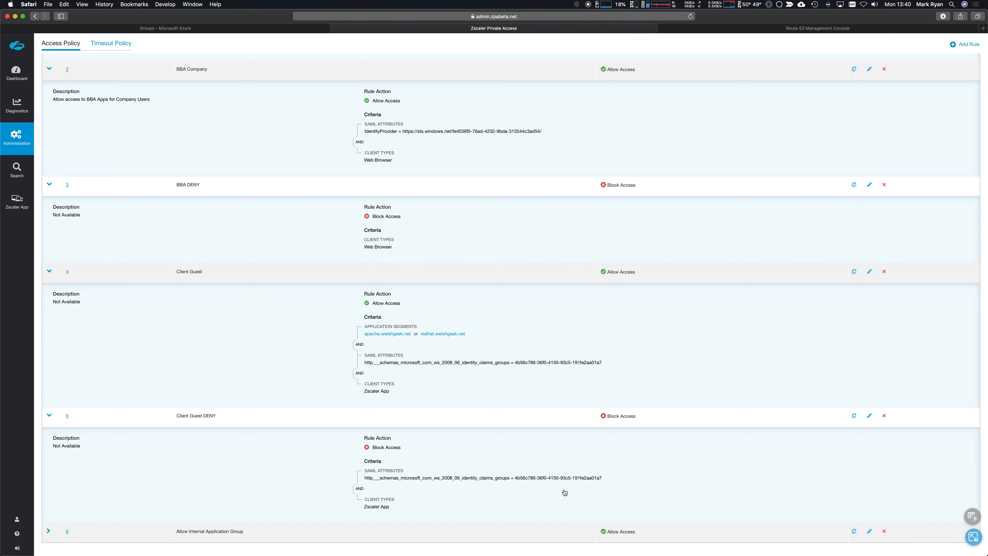
Expand the Allow Internal Application Group rule, return to the top, and open the Zscaler App portal.
click(50, 530)
scroll(78, 533, down, 3)
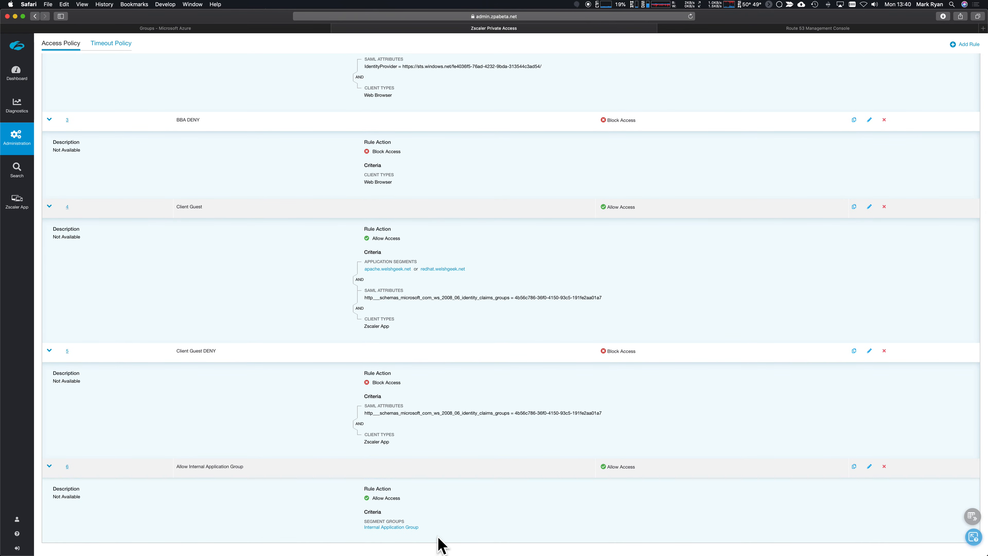
scroll(301, 360, up, 5)
scroll(301, 360, up, 1)
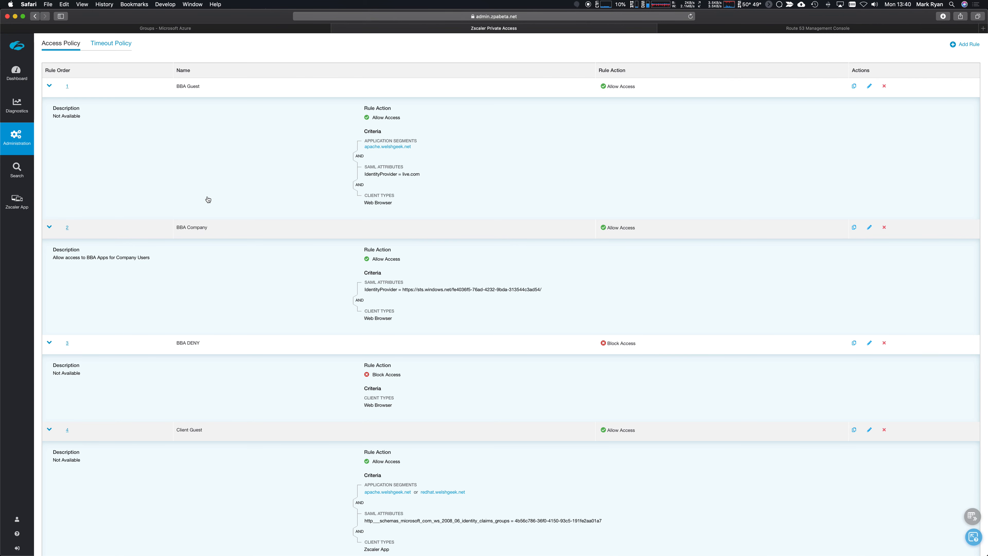
click(24, 209)
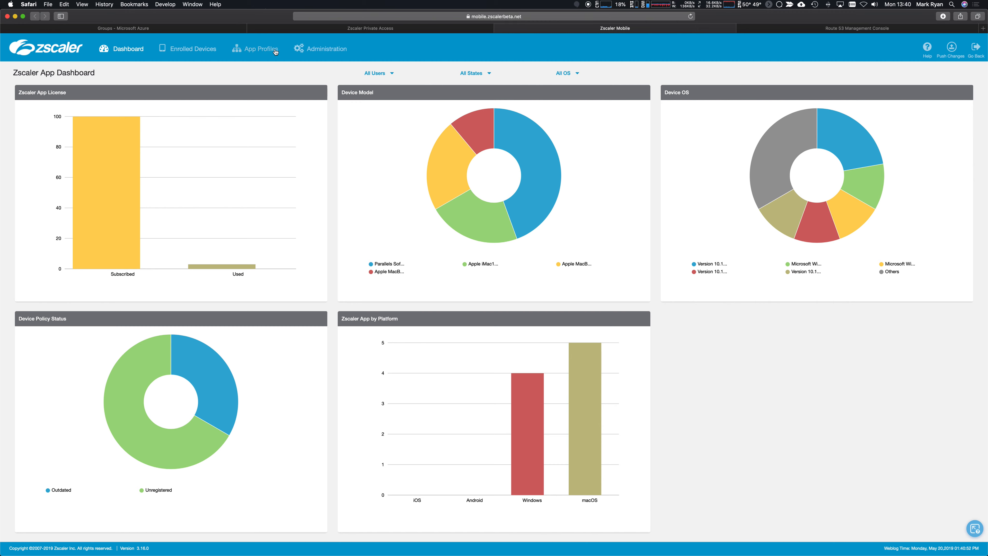
List the macOS app profiles and point out the ZPA Guest policy name and user group ID.
click(263, 52)
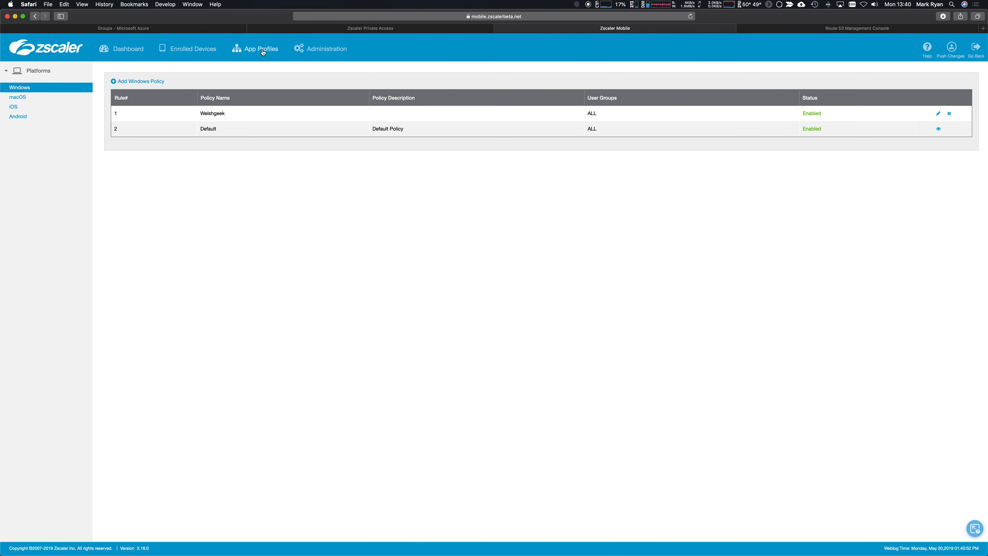
click(12, 106)
click(17, 97)
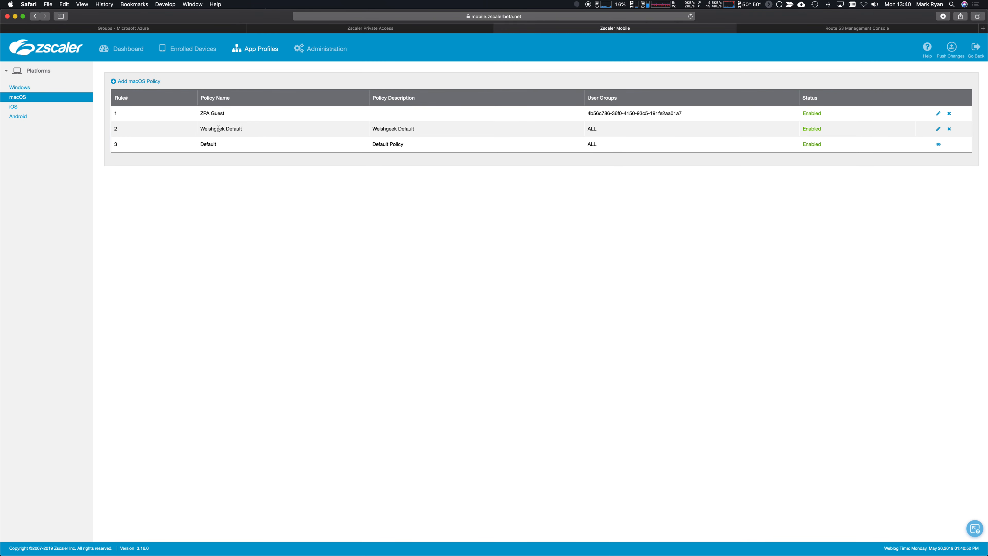
drag(199, 113, 232, 116)
drag(590, 113, 676, 114)
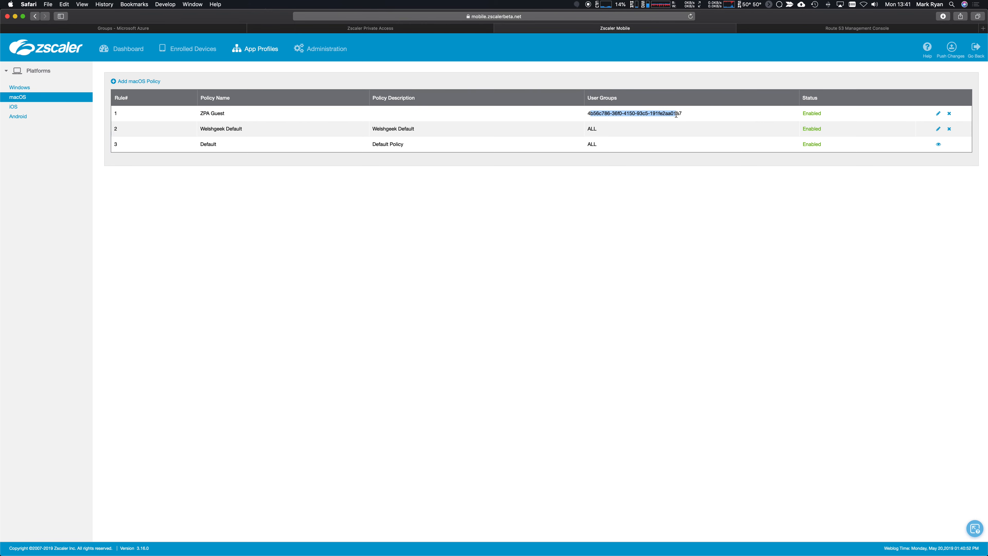
Review the ZPA Guest and Welshgeek Default macOS policies without saving, then go to Administration.
click(938, 115)
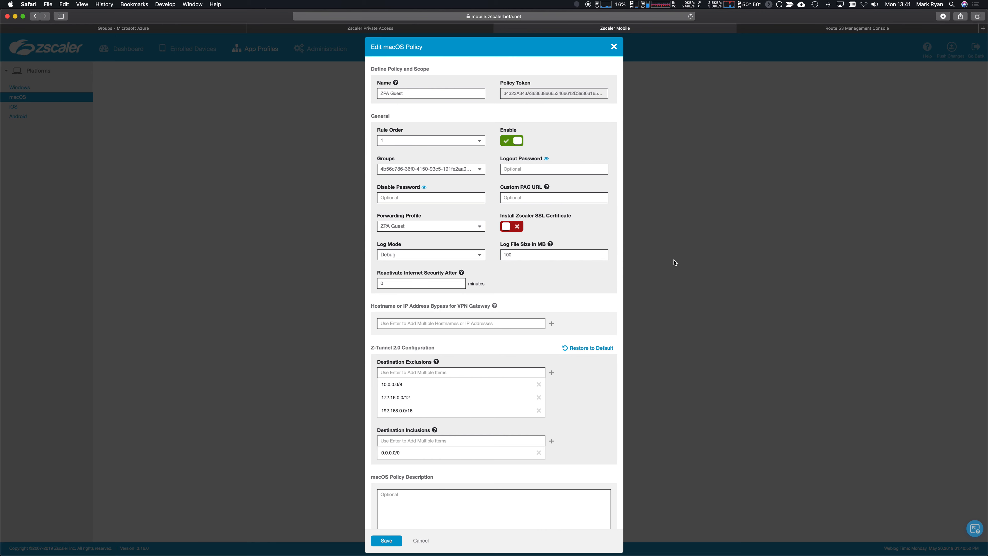
click(423, 541)
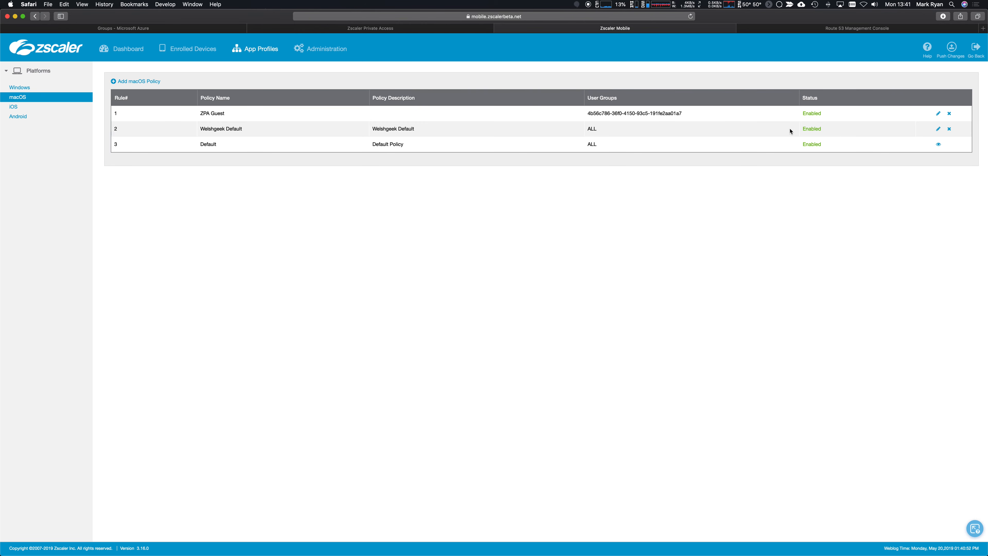
click(938, 129)
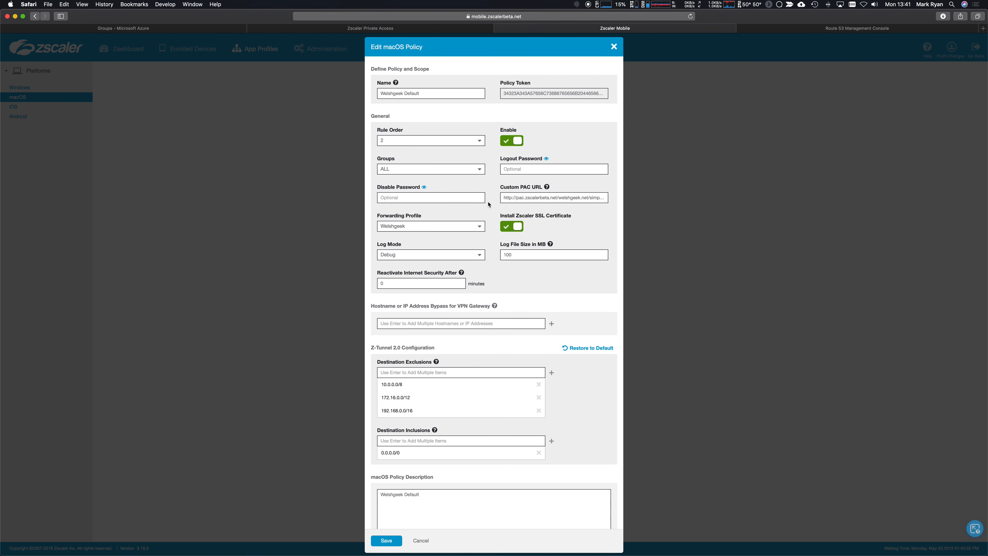
click(421, 541)
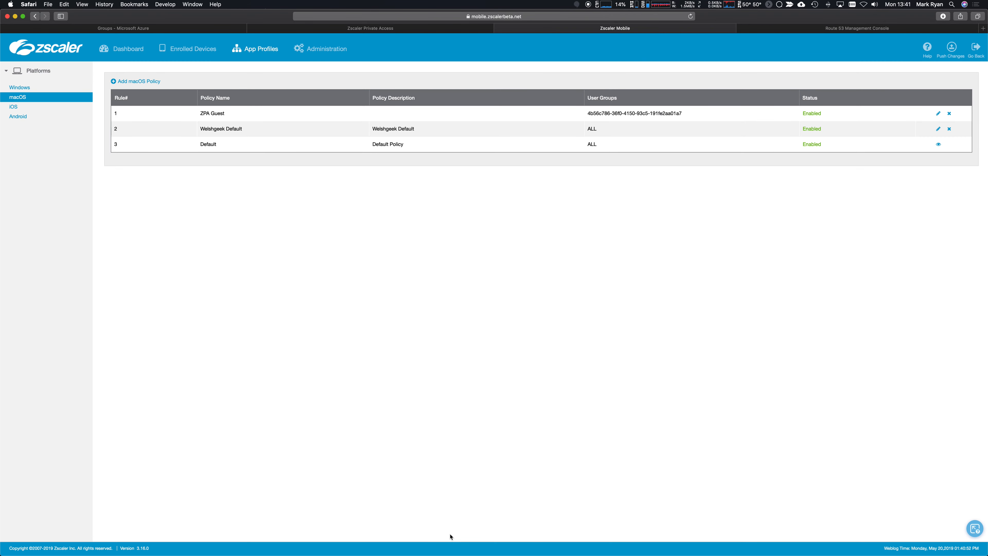
click(322, 51)
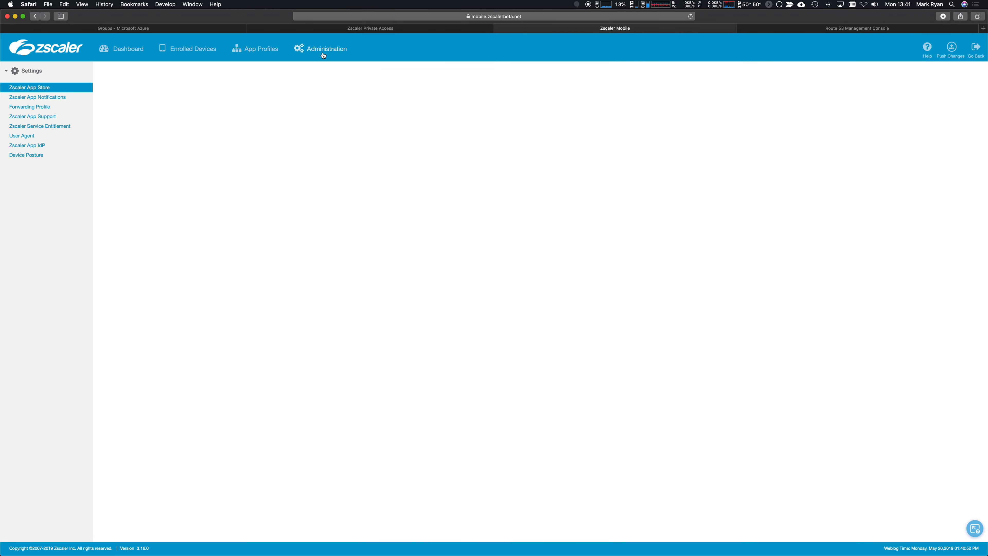
Review the ZPA Guest forwarding profile and close it without saving.
click(44, 108)
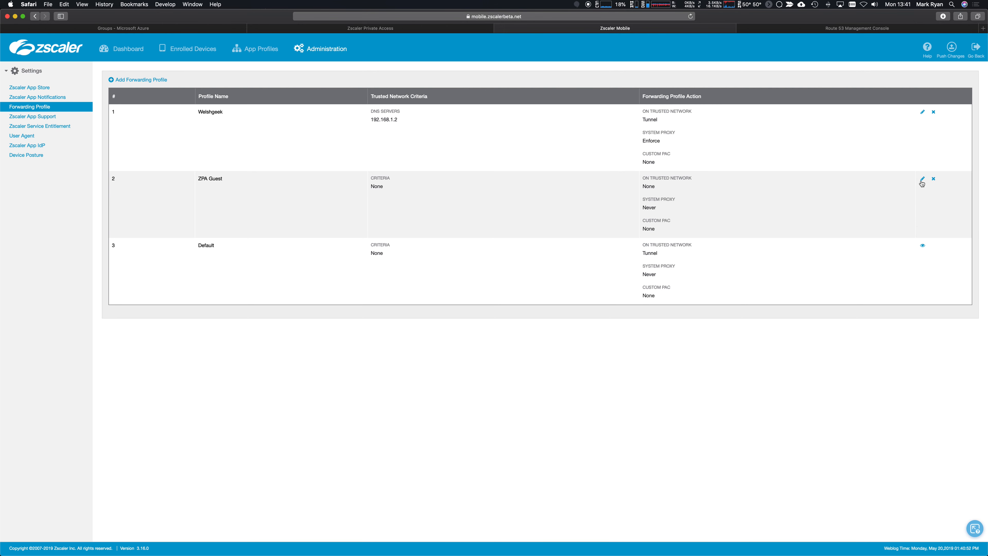
click(922, 178)
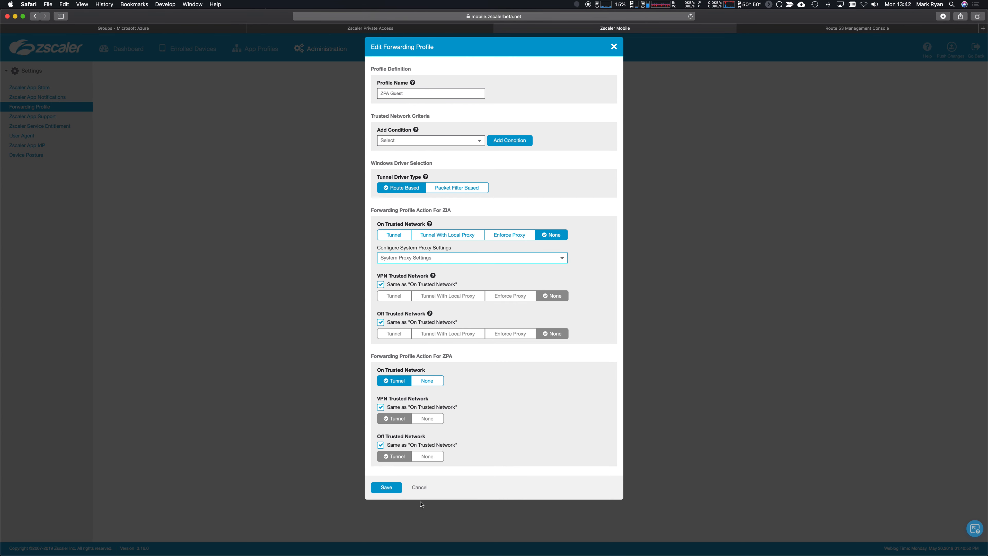
click(424, 490)
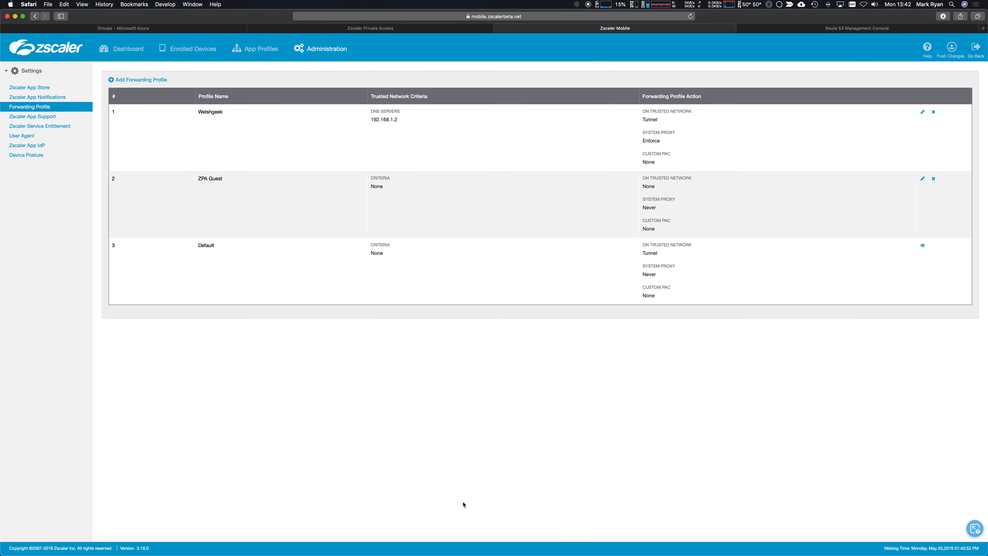
Review the Welshgeek forwarding profile's system proxy settings without saving, then switch to iTerm2.
click(923, 113)
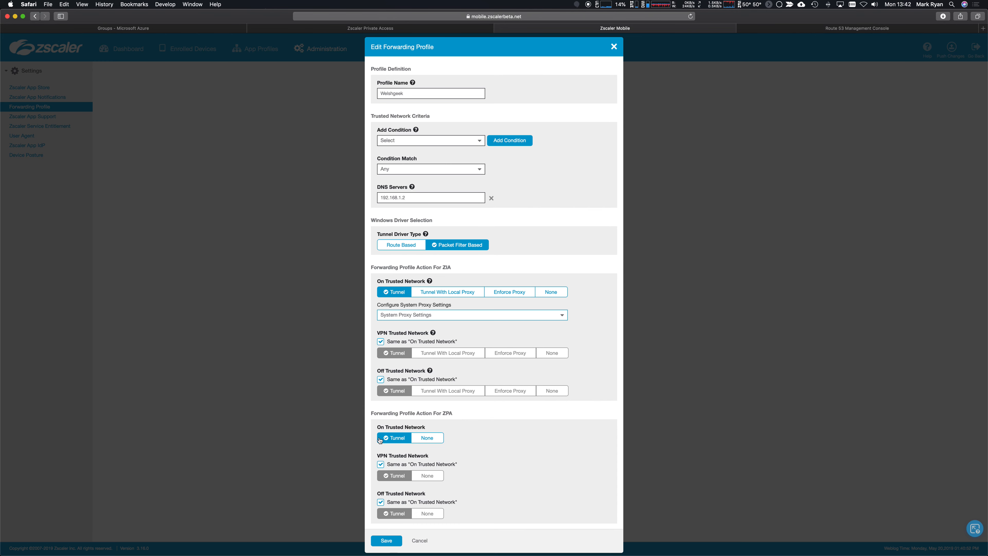
click(564, 316)
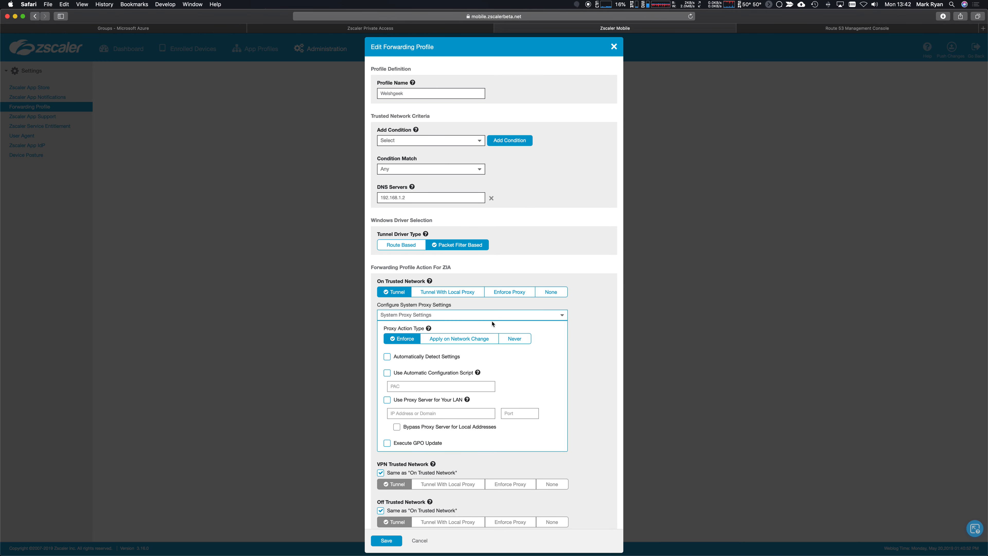
click(563, 315)
click(419, 541)
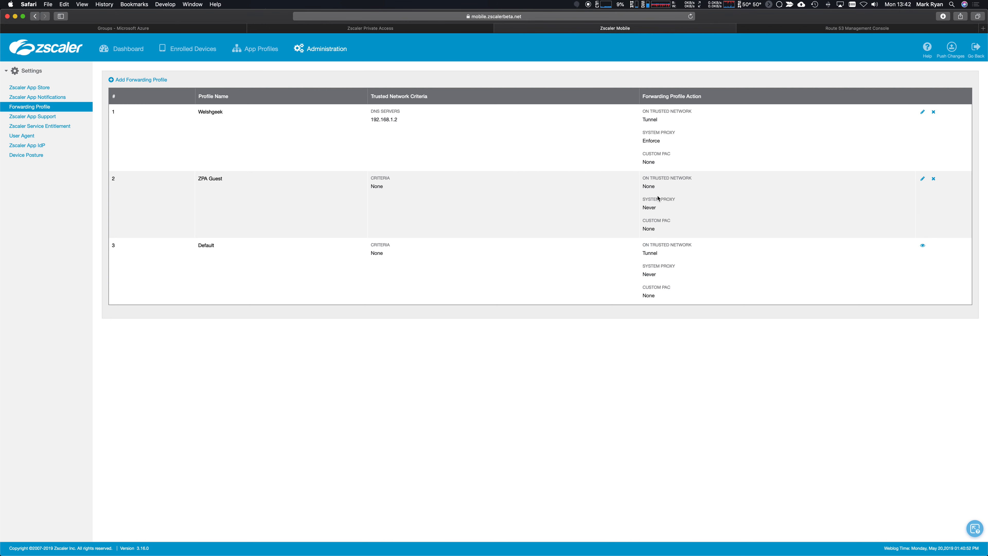
key(super+Tab)
key(super+Tab)
key(super+Tab)
key(super+Tab)
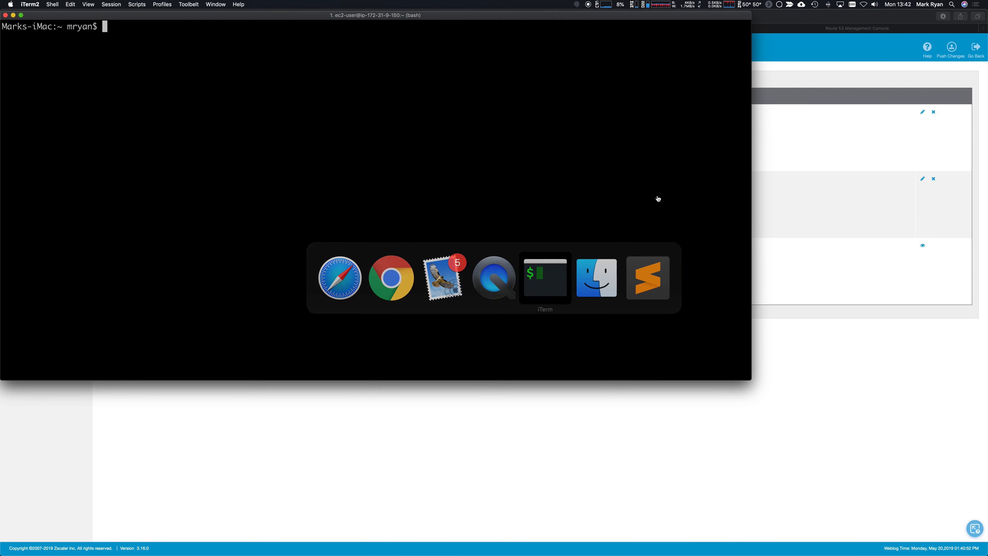
Run the pasted installbuilder.sh command with --cloudName zscalerbeta, authorizing with the admin password.
right_click(495, 192)
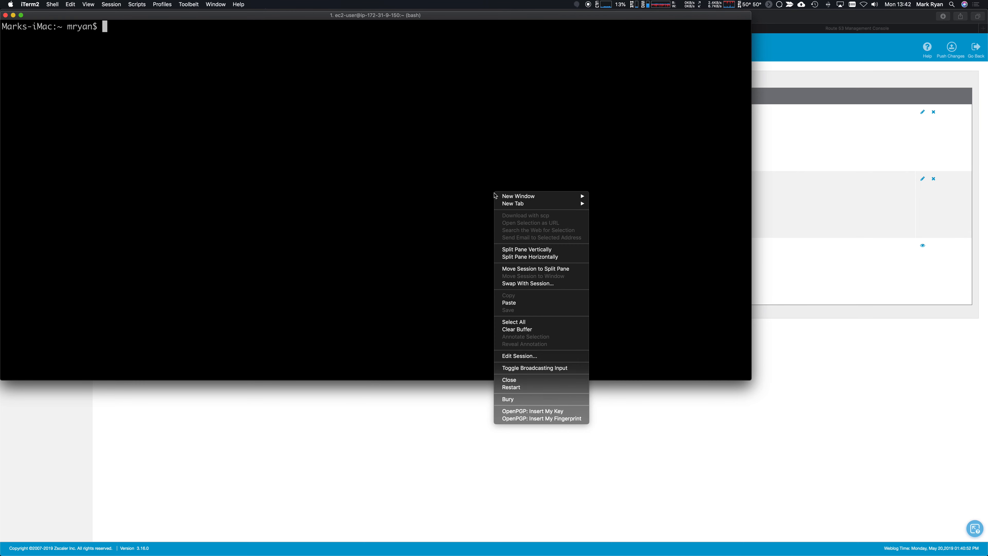
click(536, 303)
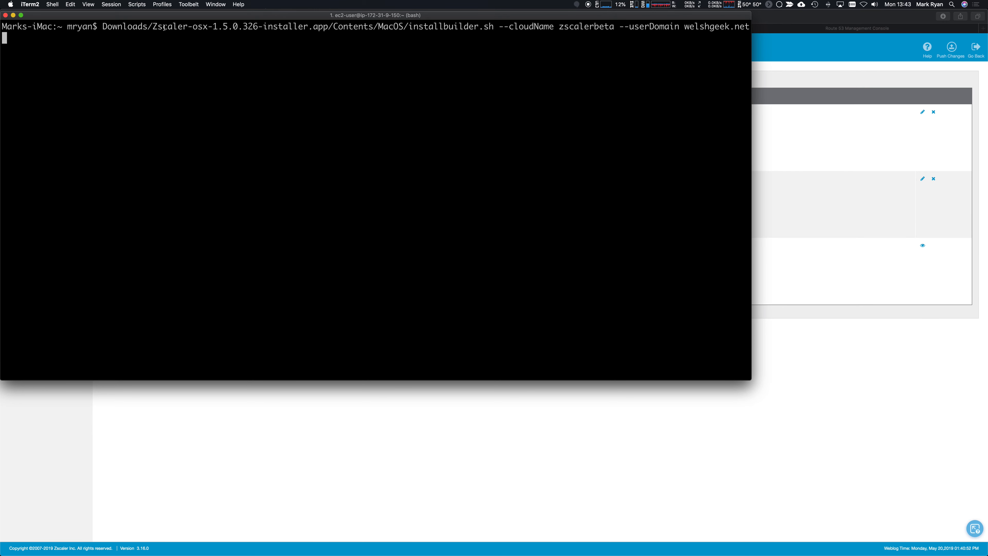
drag(502, 28, 749, 26)
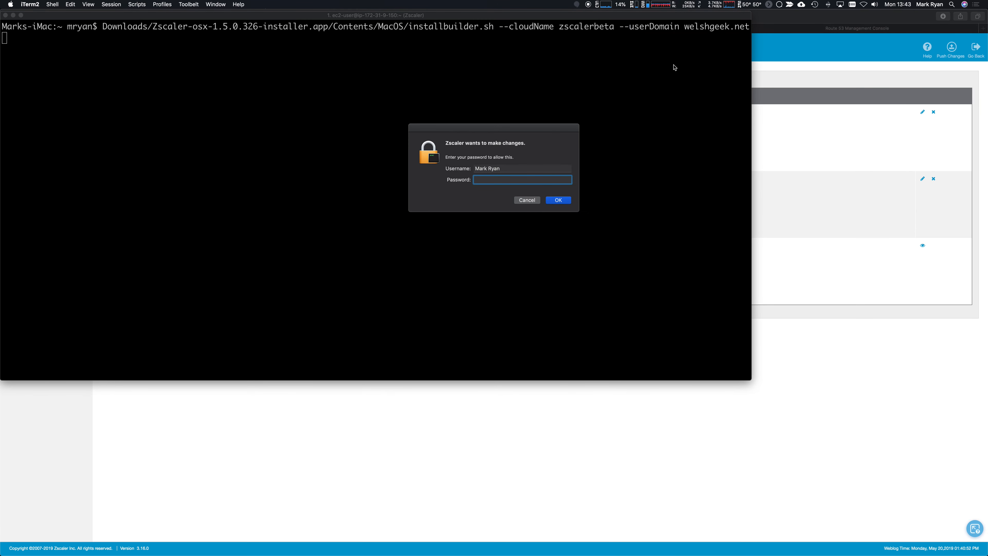
text(••••••••••)
key(Return)
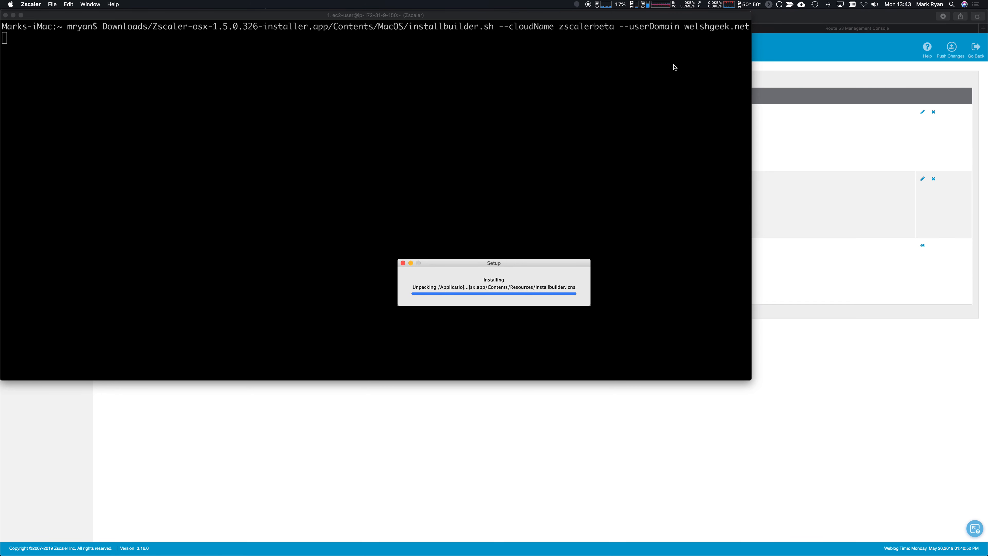
Open the Zscaler App window from the menu-bar icon to reach the Microsoft sign-in.
click(349, 145)
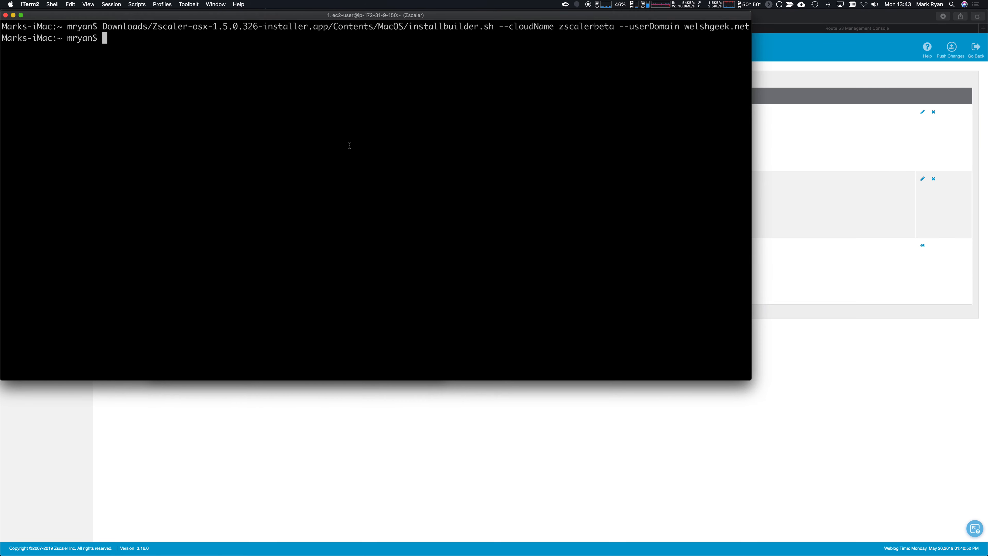
click(567, 5)
click(574, 13)
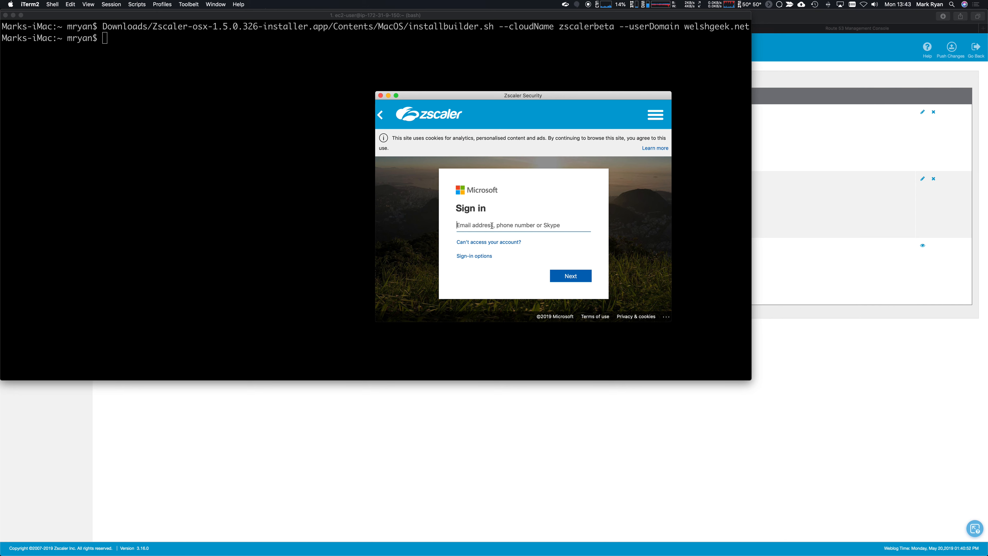
Sign in with the guest user's e-mail and account password and answer the Stay signed in prompt.
key(Return)
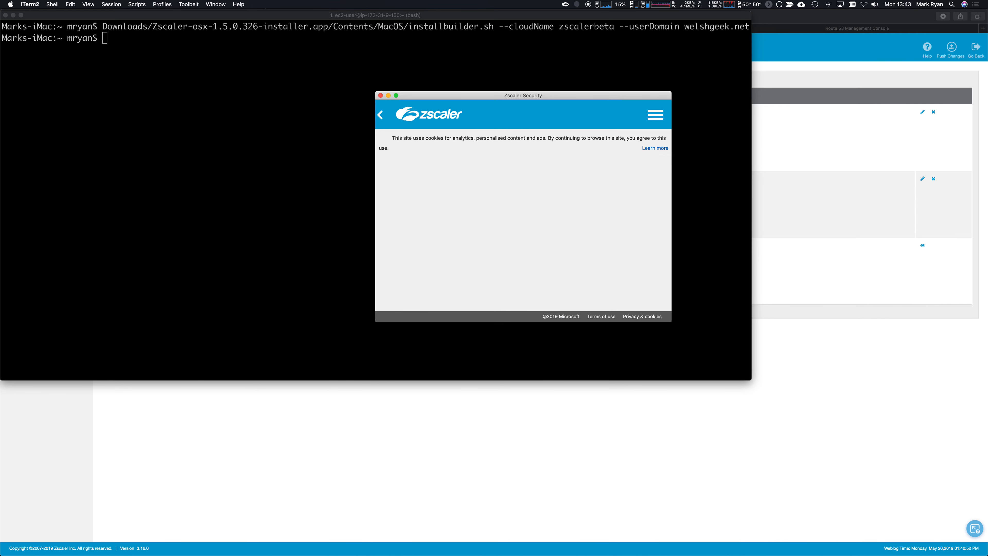
text(********)
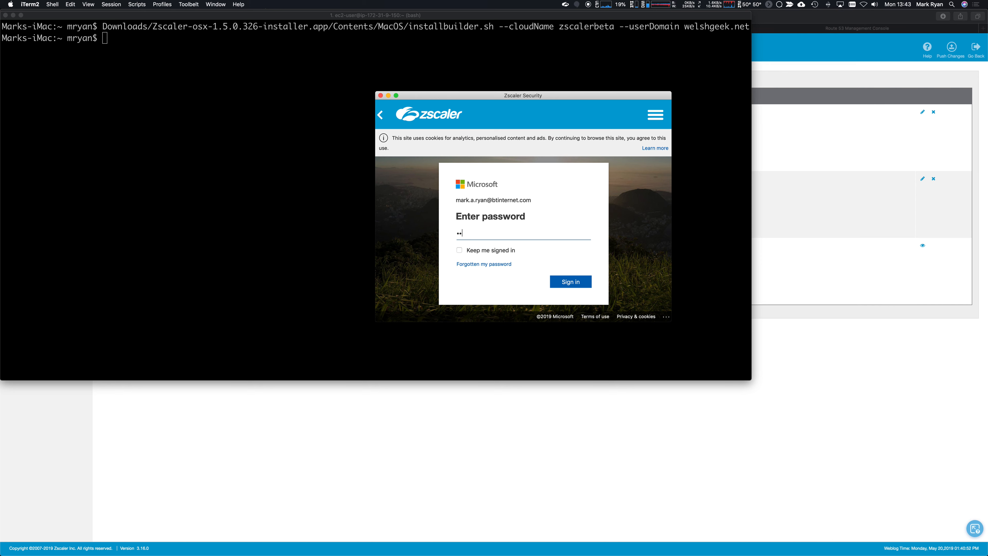
key(Return)
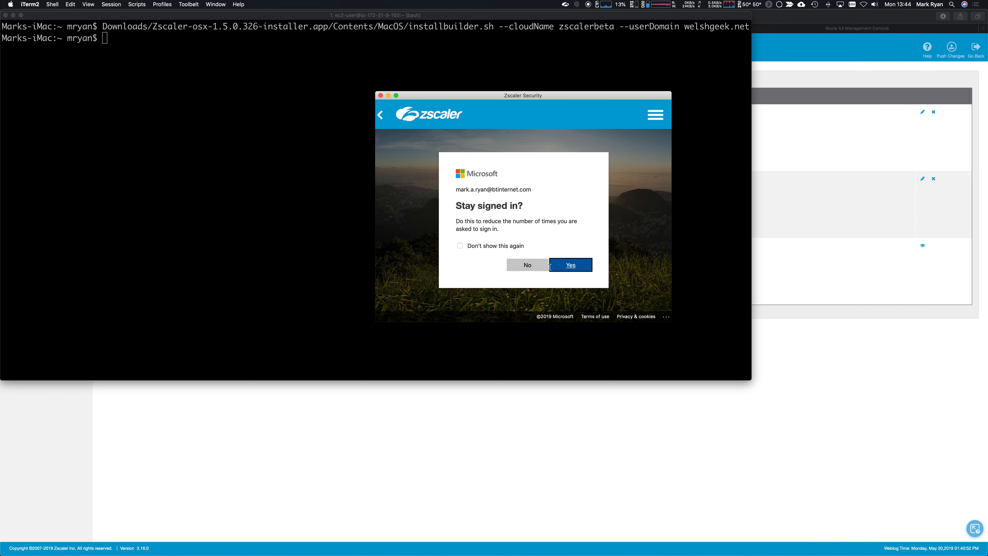
click(539, 268)
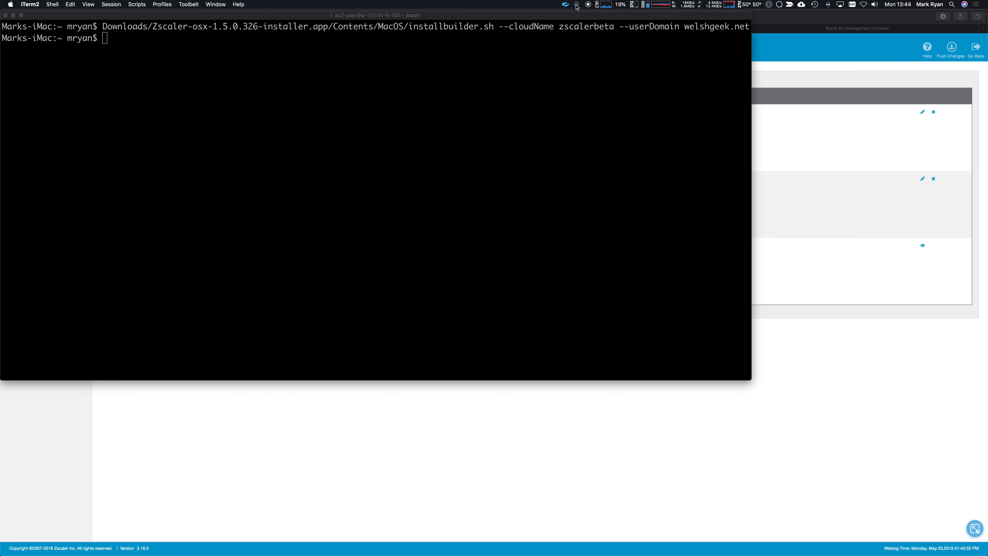
Open Zscaler App from the menu bar and view the Internet Security status page.
click(567, 5)
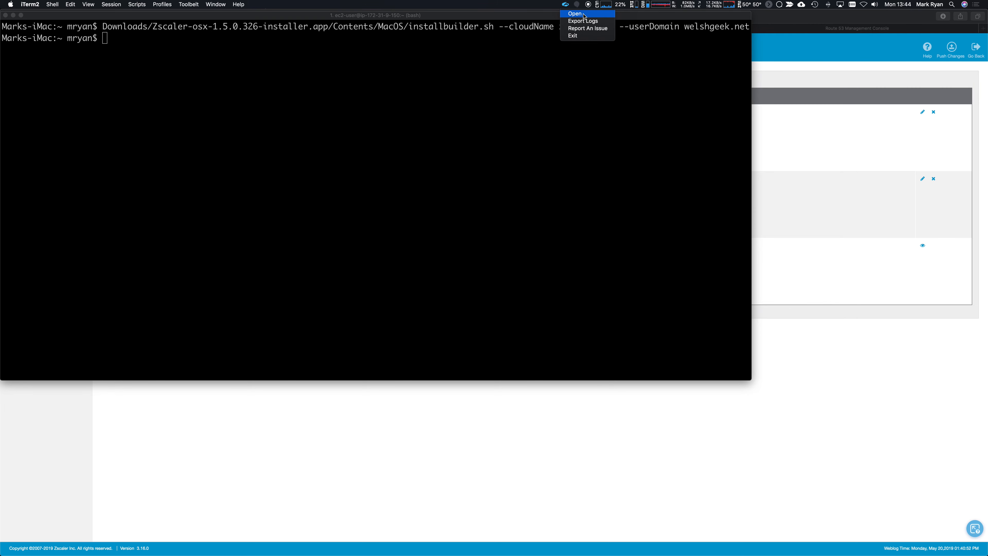
click(575, 14)
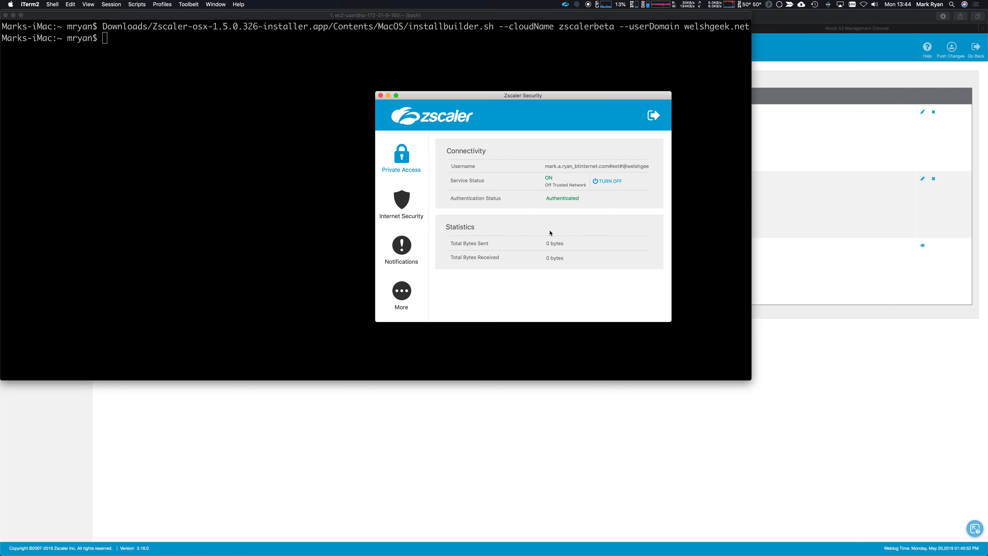
click(401, 200)
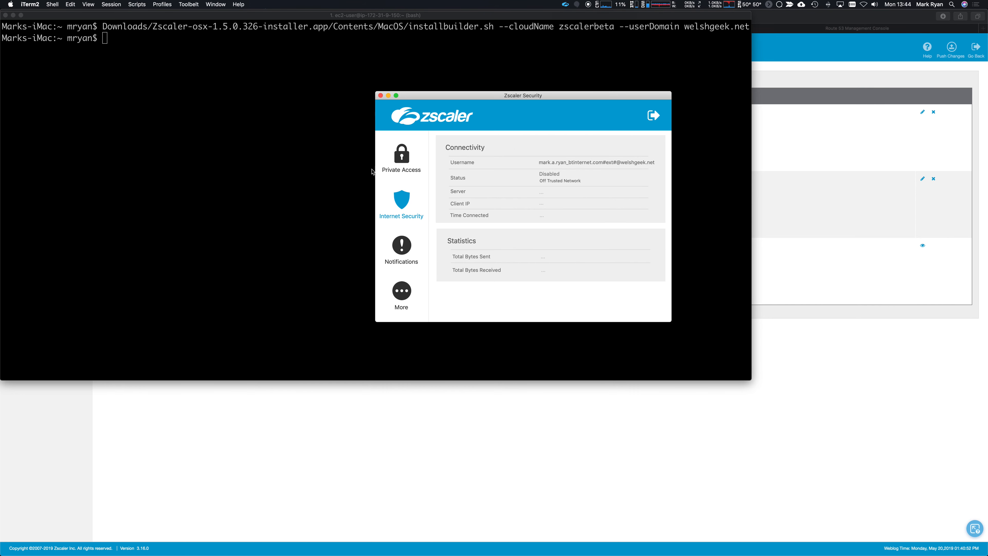
Ping apache.welshgeek.net and redhat.welshgeek.net in iTerm2, both showing 100% packet loss.
click(381, 96)
click(289, 110)
text(ping apach)
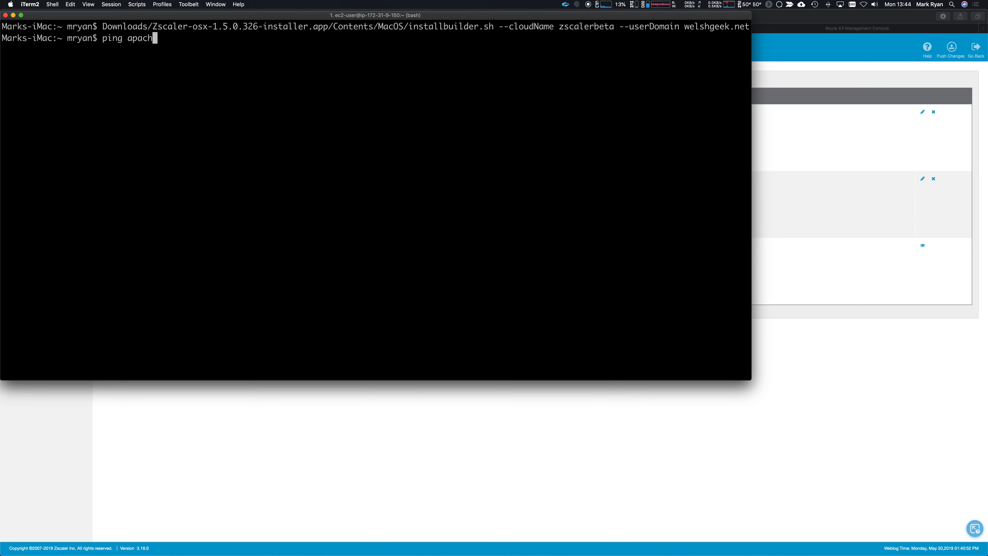
text(e.welshgeek.net)
key(Return)
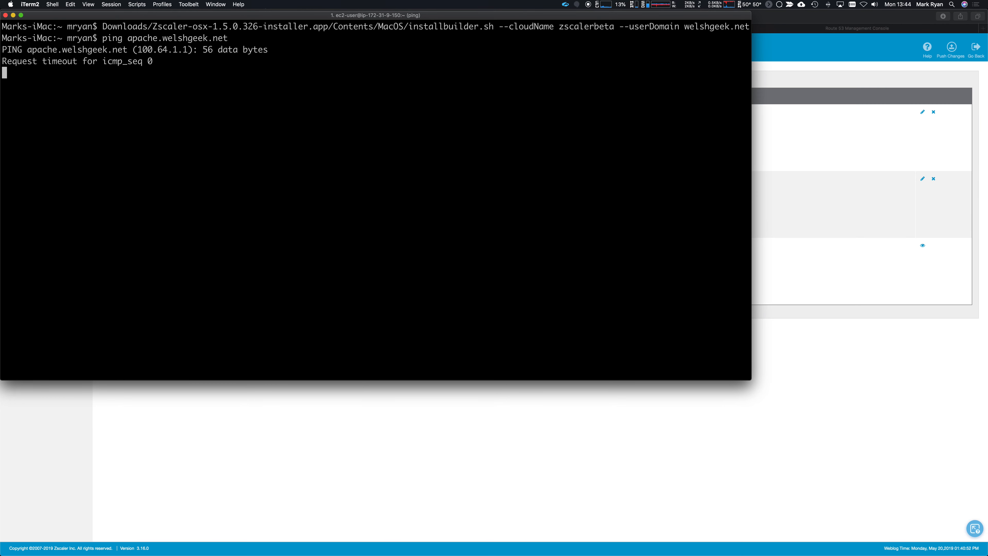
key(ctrl+c)
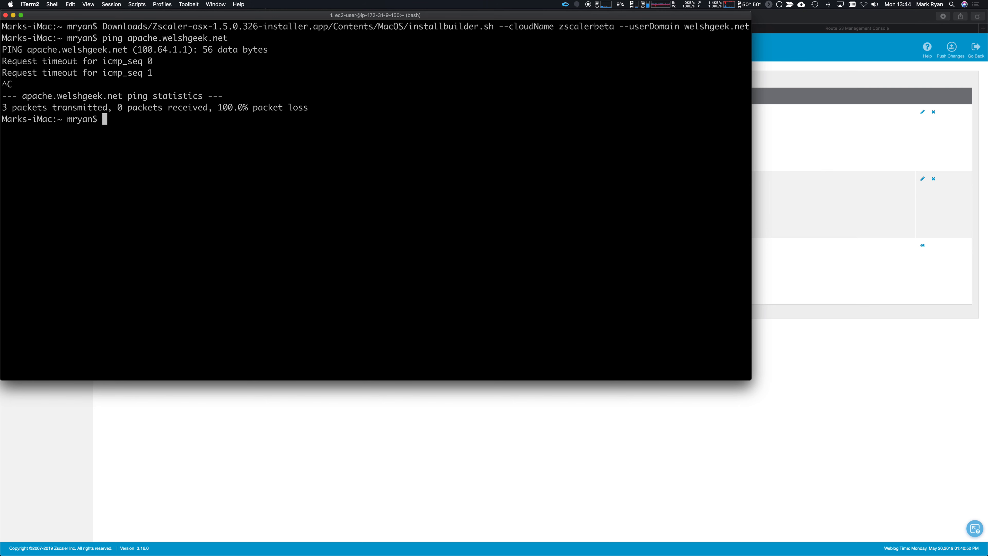
text(ping redhat.welshgeek.net)
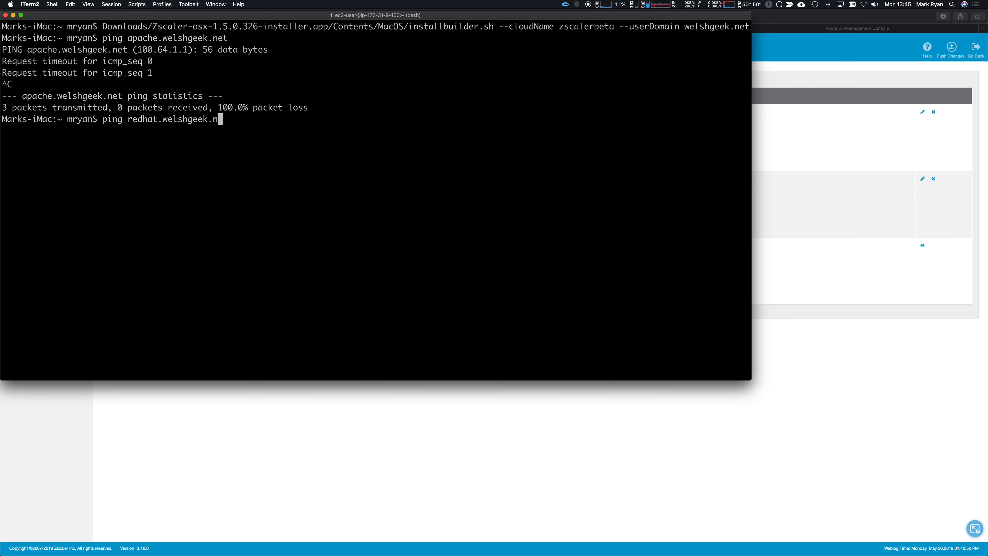
key(Return)
key(ctrl+c)
Ping guac.welshgeek.net (100.64.1.3) to confirm total packet loss, then return to Forwarding Profiles.
key(Up)
key(Left)
key(Left)
key(Left)
key(Left)
key(Left)
key(Left)
key(Left)
key(Left)
key(Left)
key(Left)
key(Left)
key(Left)
key(Left)
key(Left)
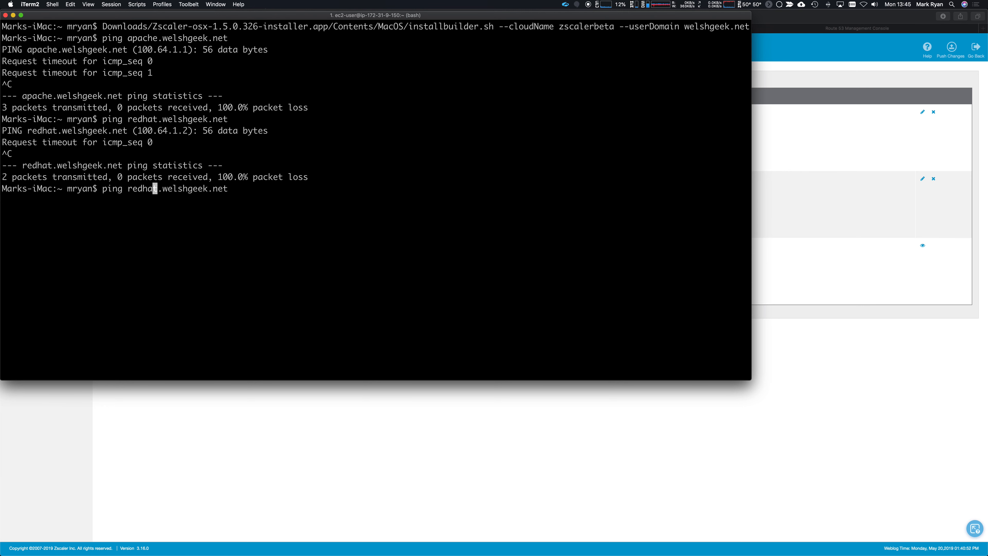
key(BackSpace)
key(BackSpace)
key(BackSpace)
key(BackSpace)
key(BackSpace)
key(BackSpace)
text(guac)
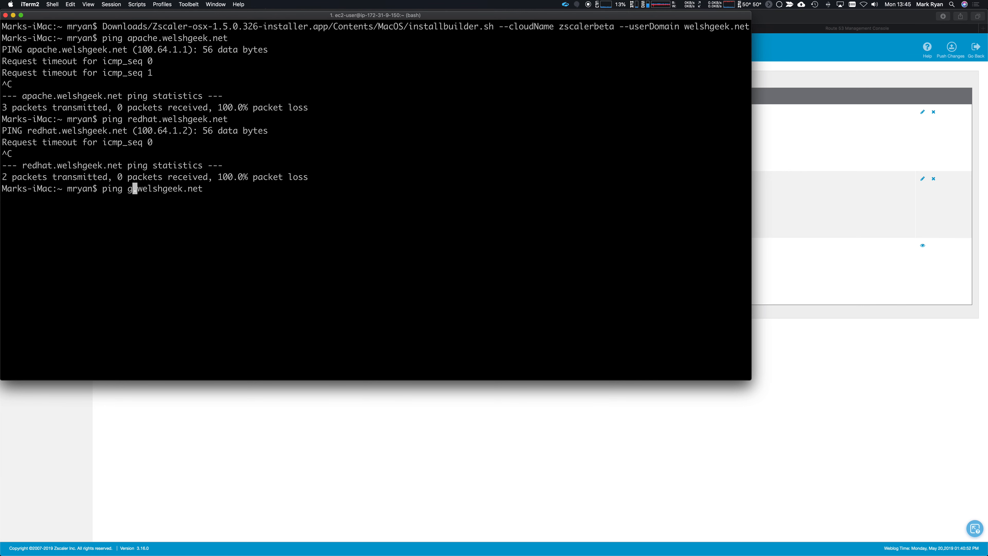
key(Return)
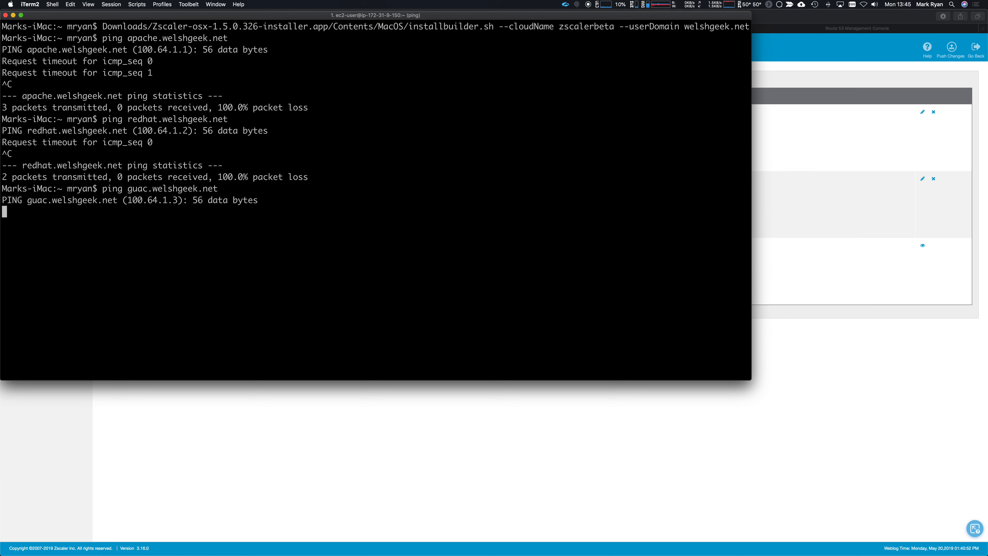
drag(128, 200, 178, 201)
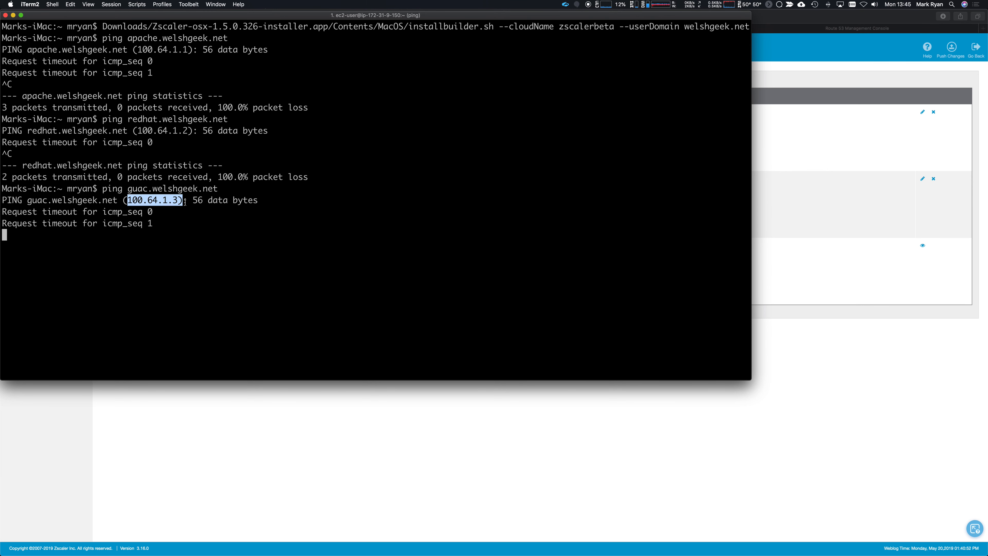
key(ctrl+c)
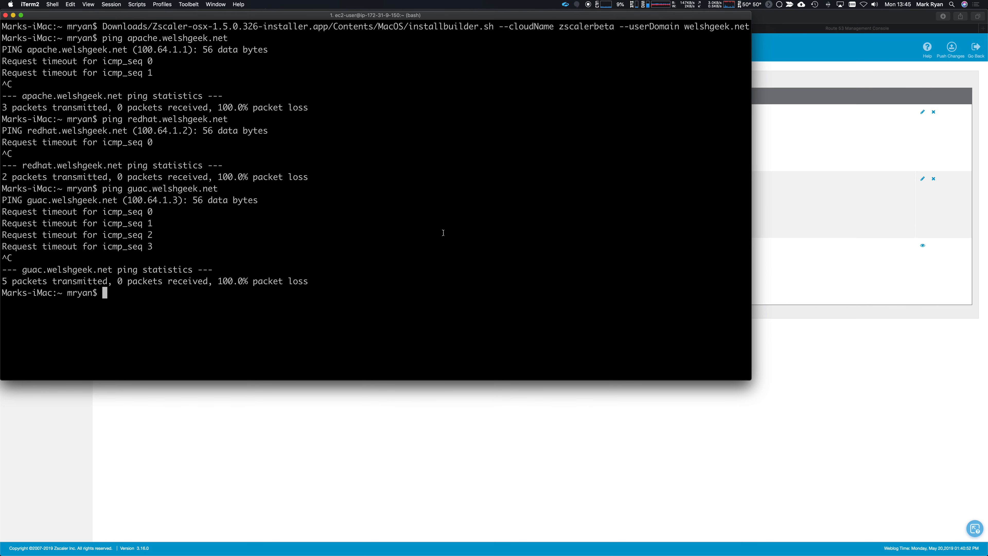
click(830, 20)
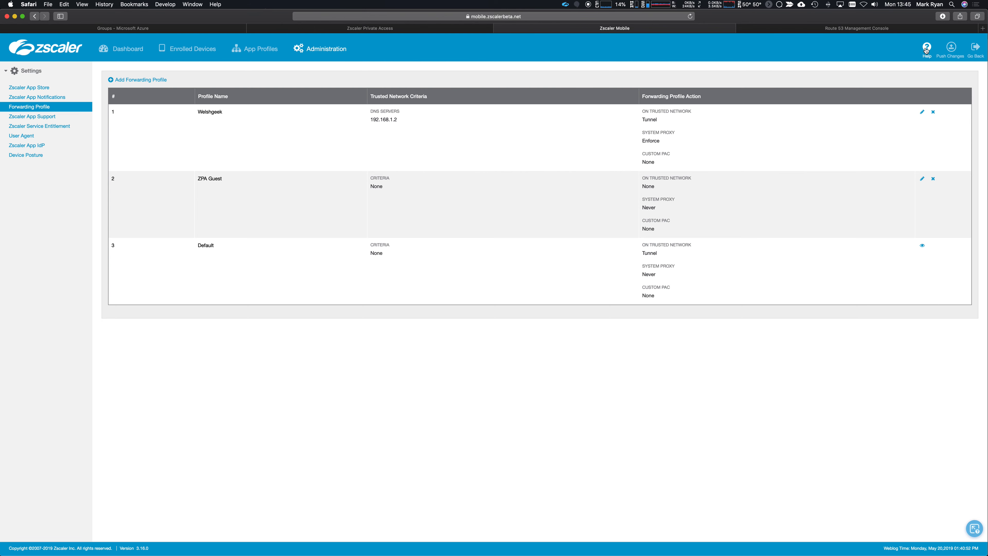
key(super+Tab)
key(super+Tab)
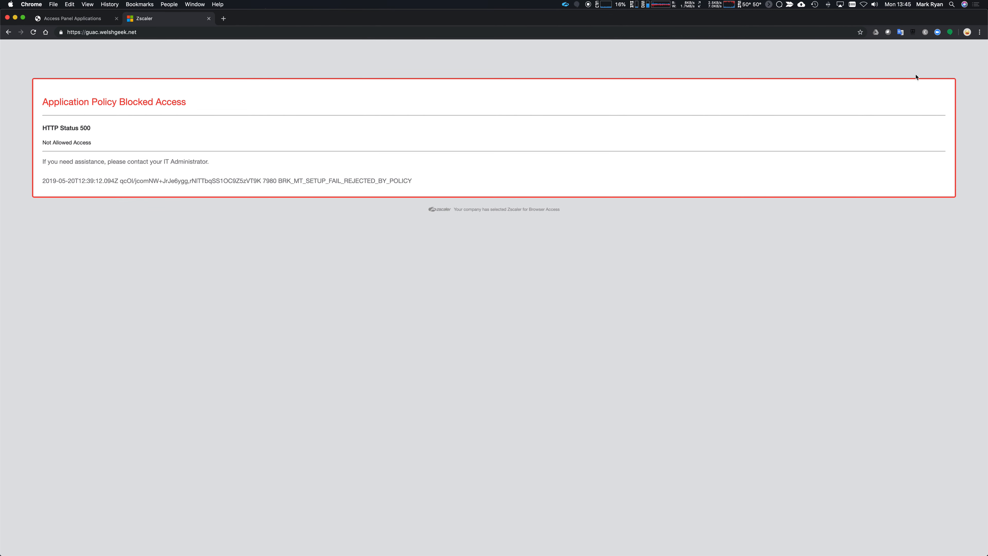
click(34, 32)
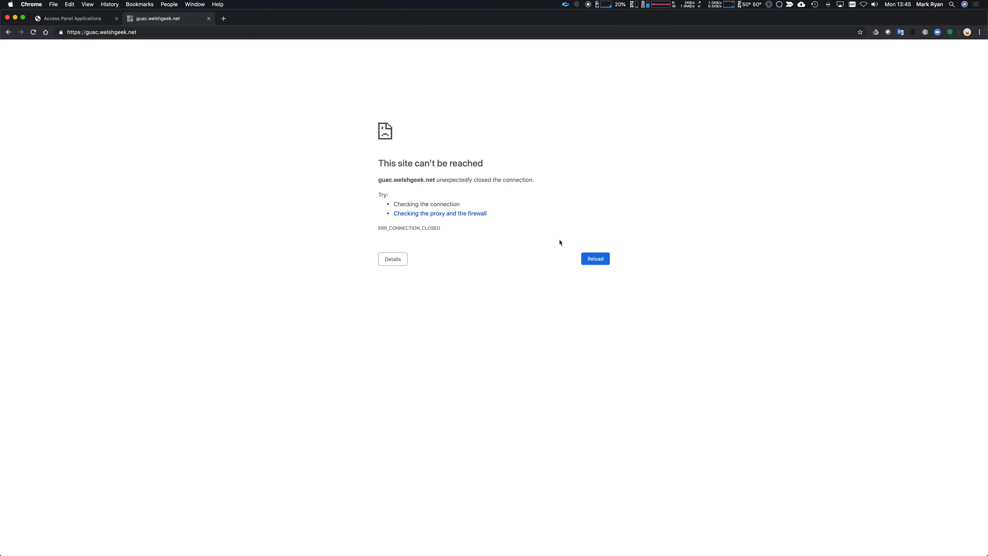
key(super+l)
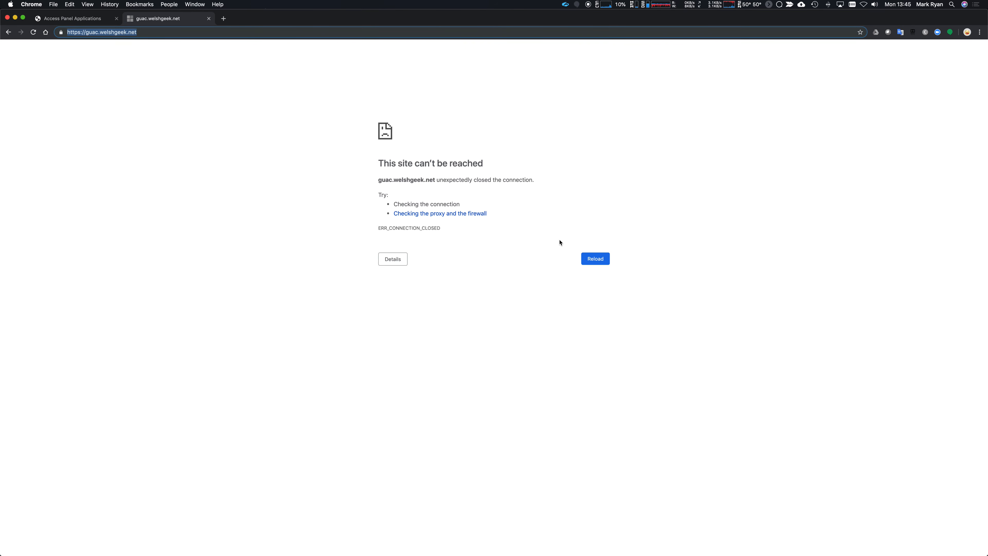
text(apache)
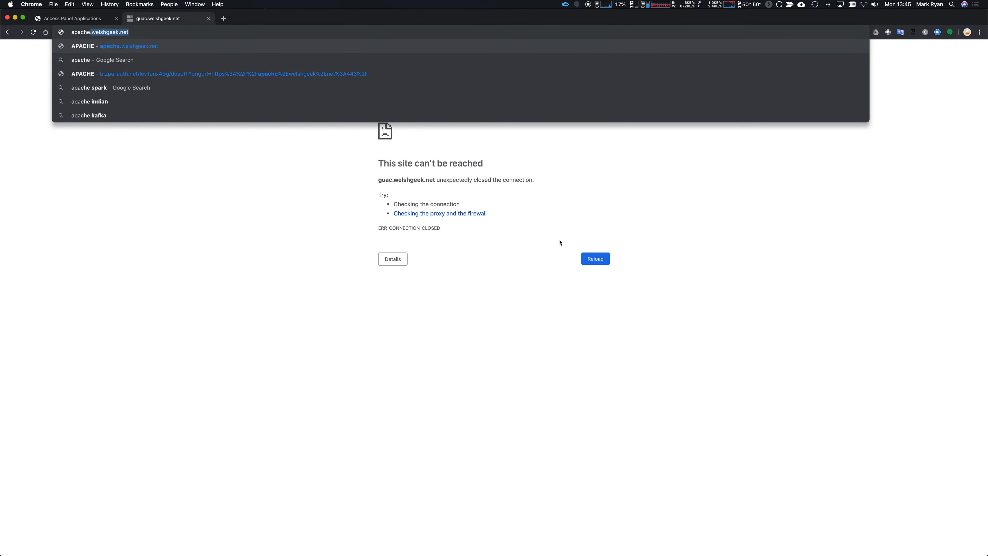
key(super+Left)
text(http://)
key(Return)
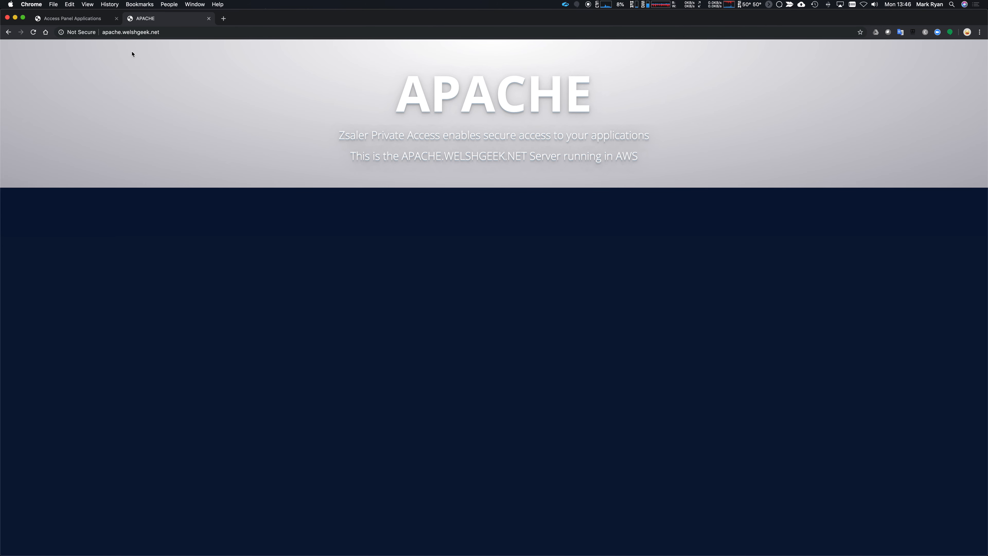
key(super+Tab)
key(super+Tab)
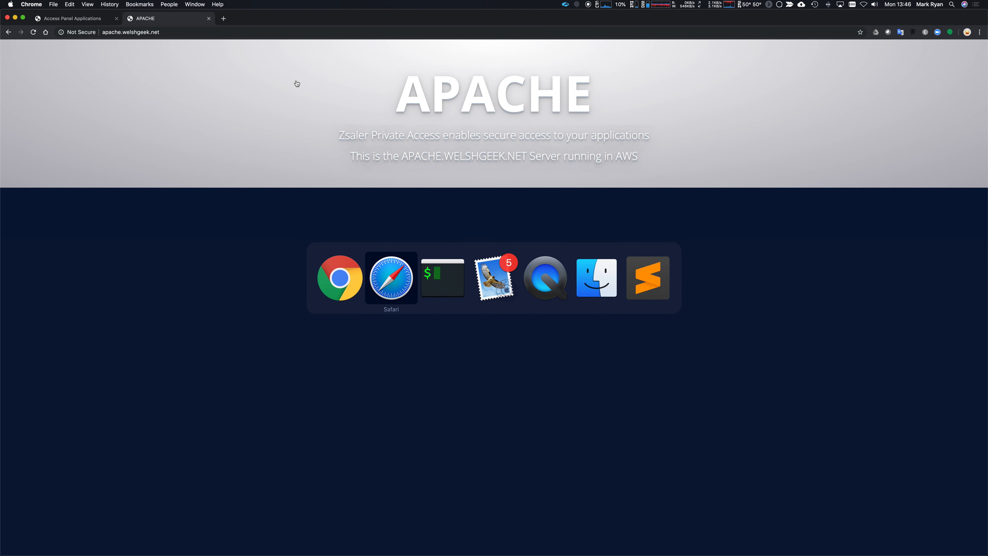
SSH into redhat.welshgeek.net, run ls -lrt to list files, then exit the session.
text(ssh )
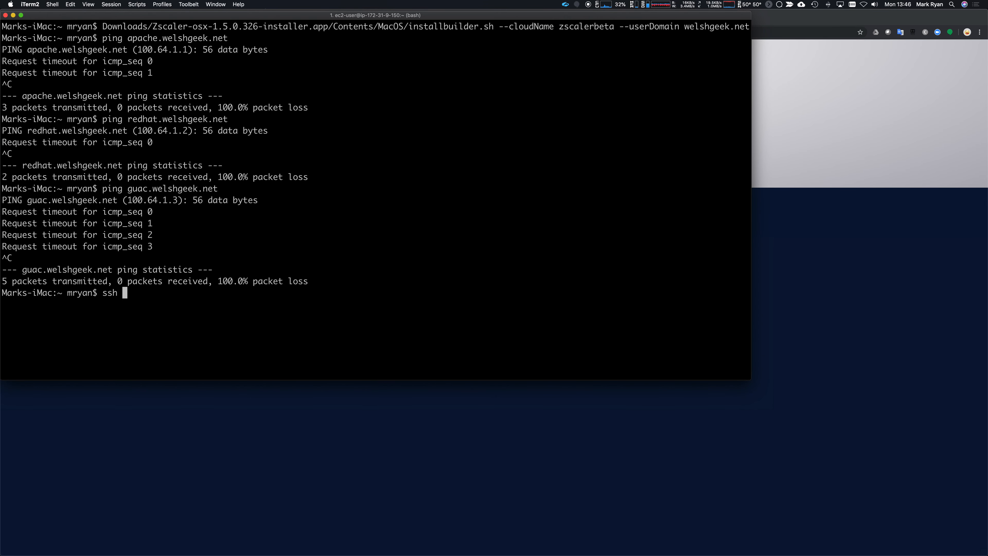
text(redhat.welshgeek.net)
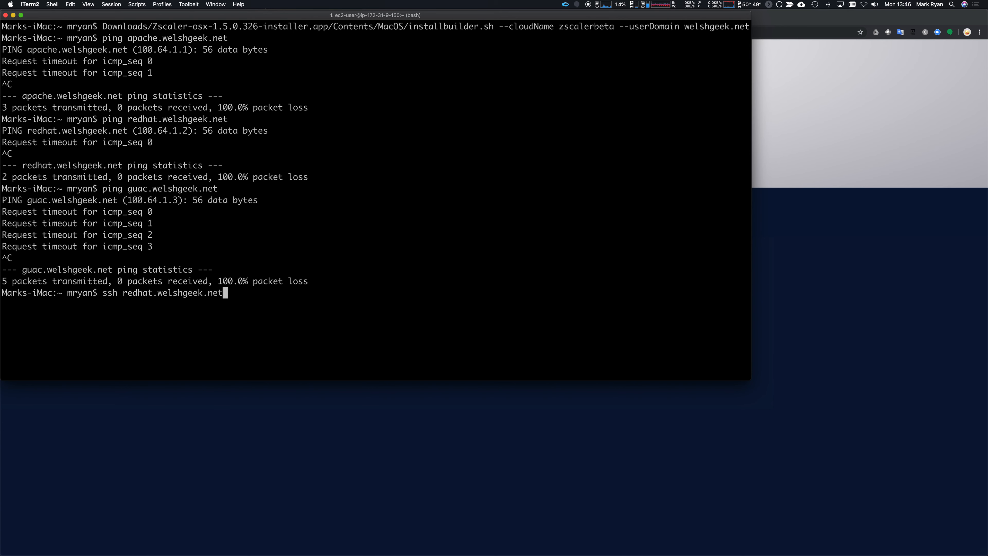
key(Return)
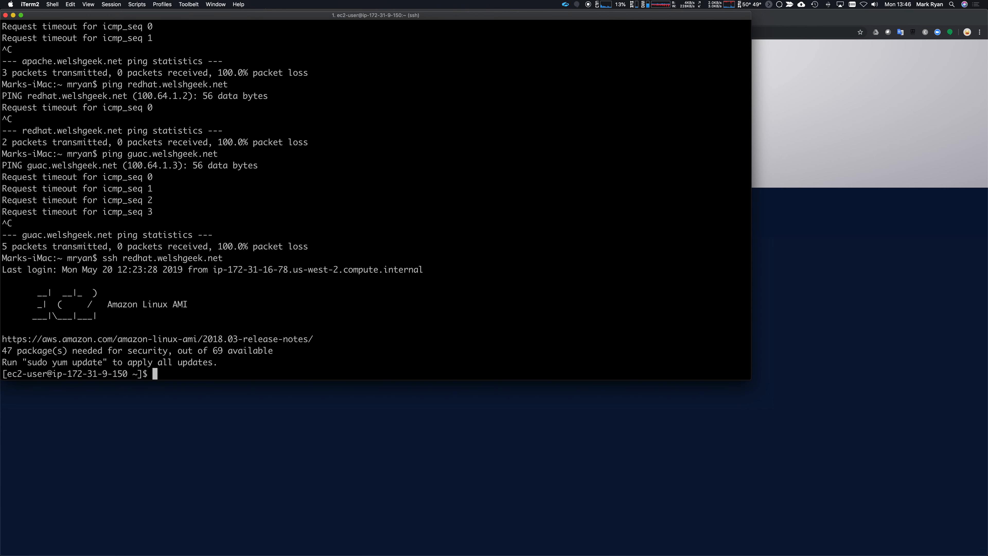
key(Return)
key(Return)
text(ls -lrt)
key(Return)
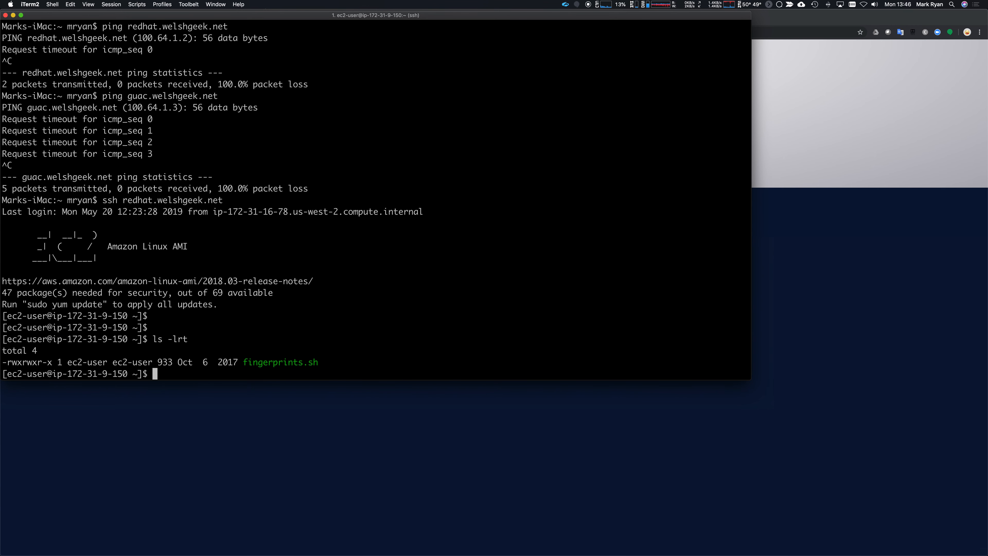
text(exit)
key(Return)
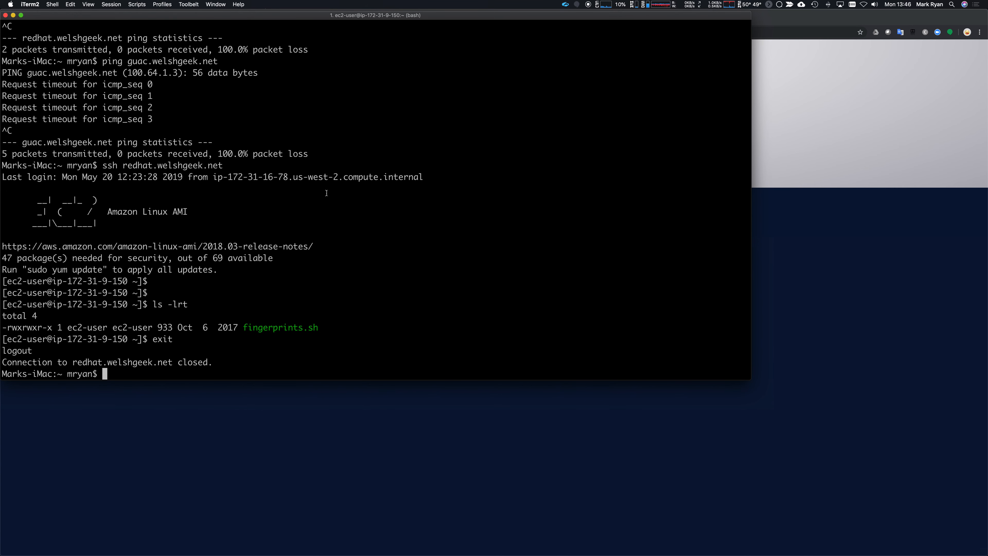
Bring up the Zscaler Private Access access policy page in Safari.
click(307, 418)
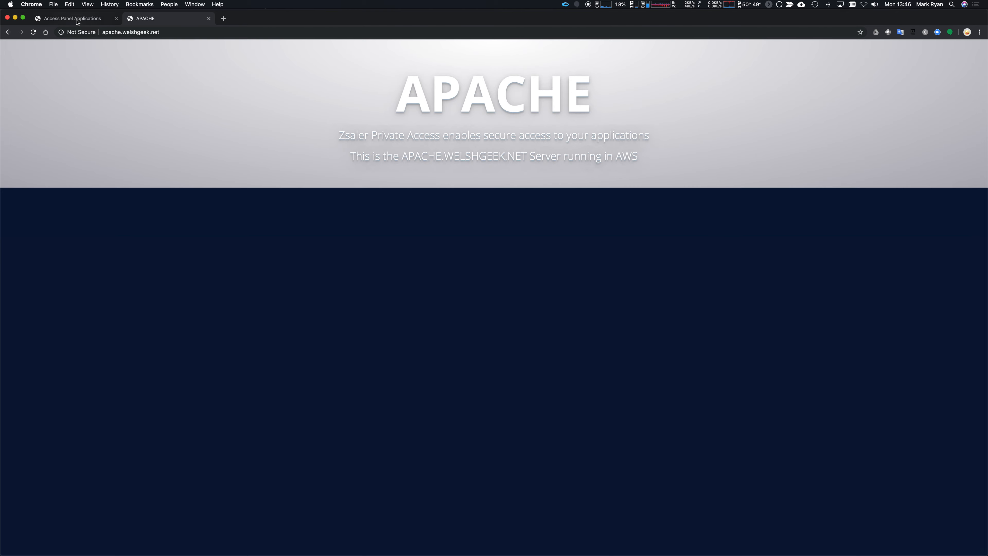
key(super+Tab)
key(super+Tab)
key(super+Tab)
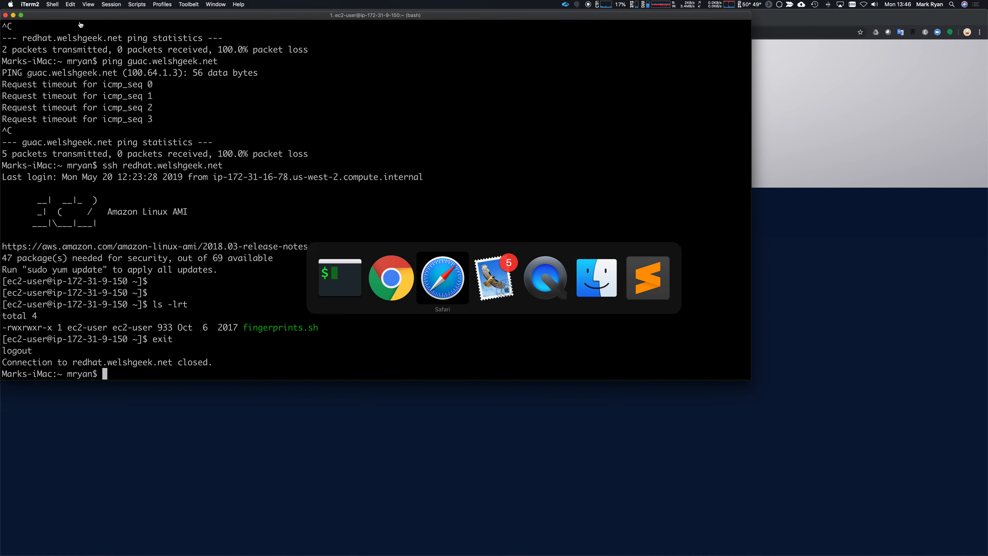
click(349, 29)
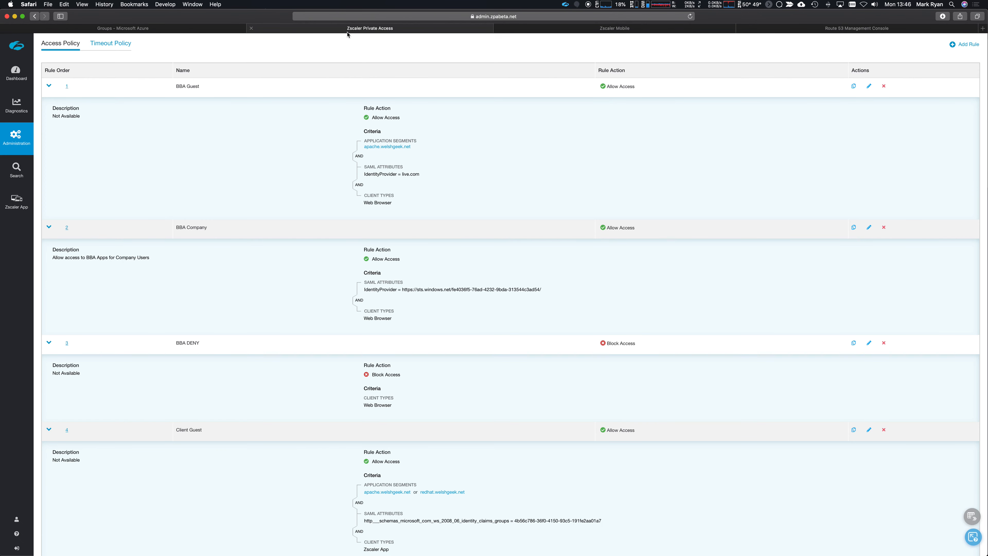
Open Diagnostics to view the session log with the guac.welshgeek.net Client Guest DENY blocks.
click(16, 106)
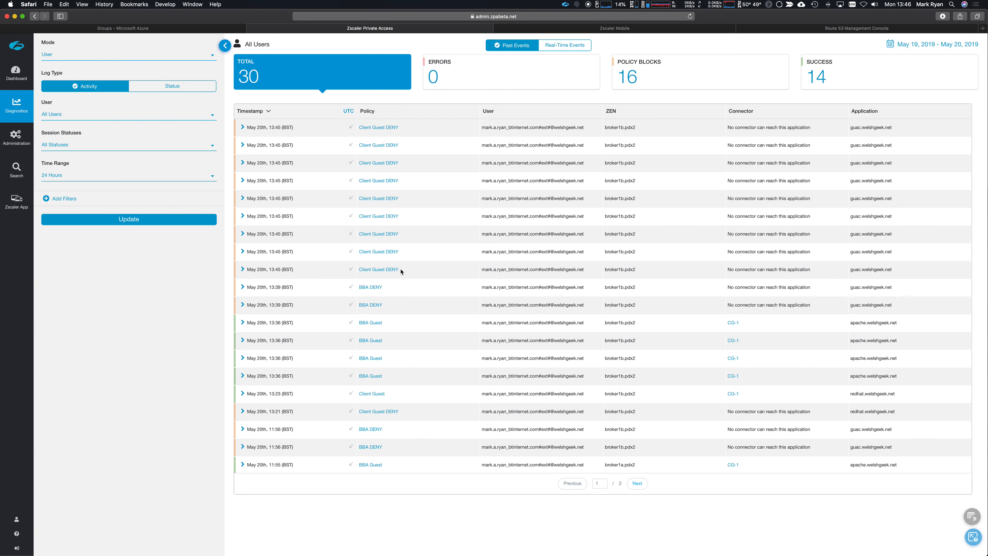
Refresh the diagnostics log to show the latest 37 session events.
drag(400, 270, 415, 136)
click(432, 154)
click(141, 220)
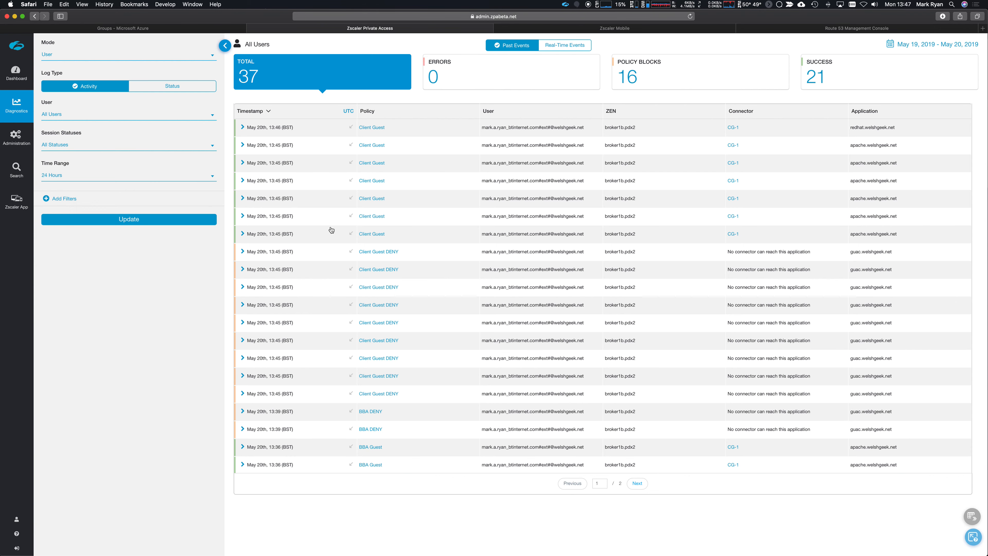
Expand the allowed Client Guest apache session (Zscaler App, port 80) and the redhat SSH session.
click(255, 235)
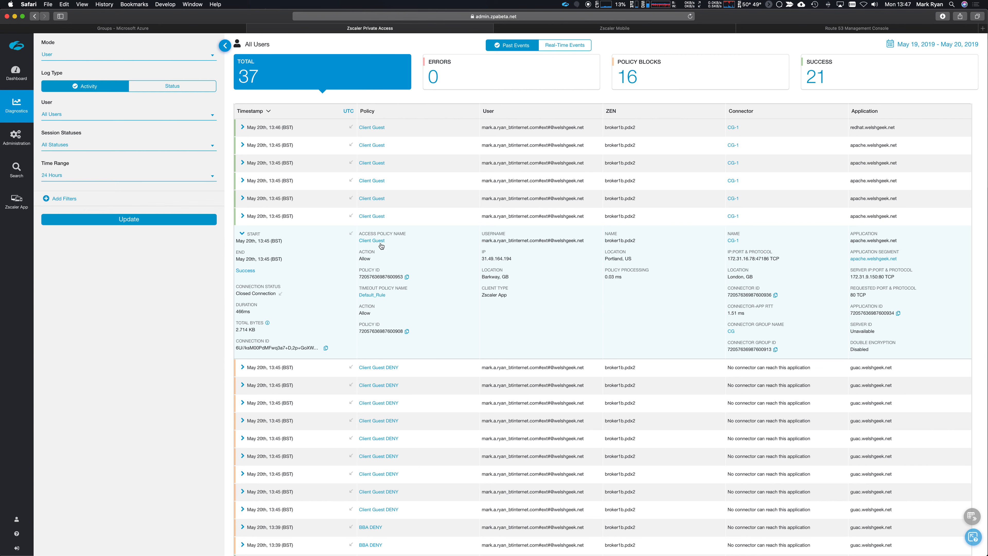
drag(506, 294, 482, 296)
drag(886, 278, 875, 279)
click(242, 127)
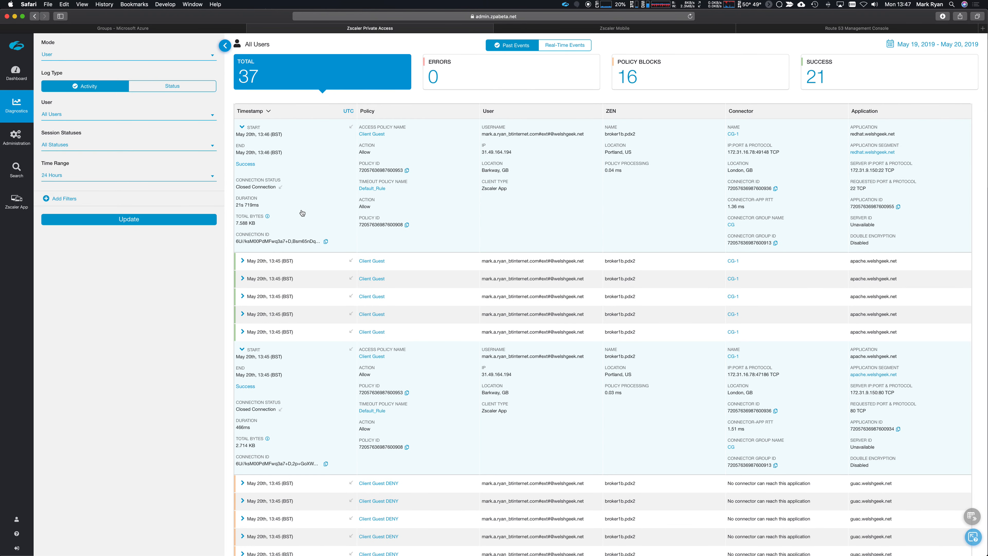